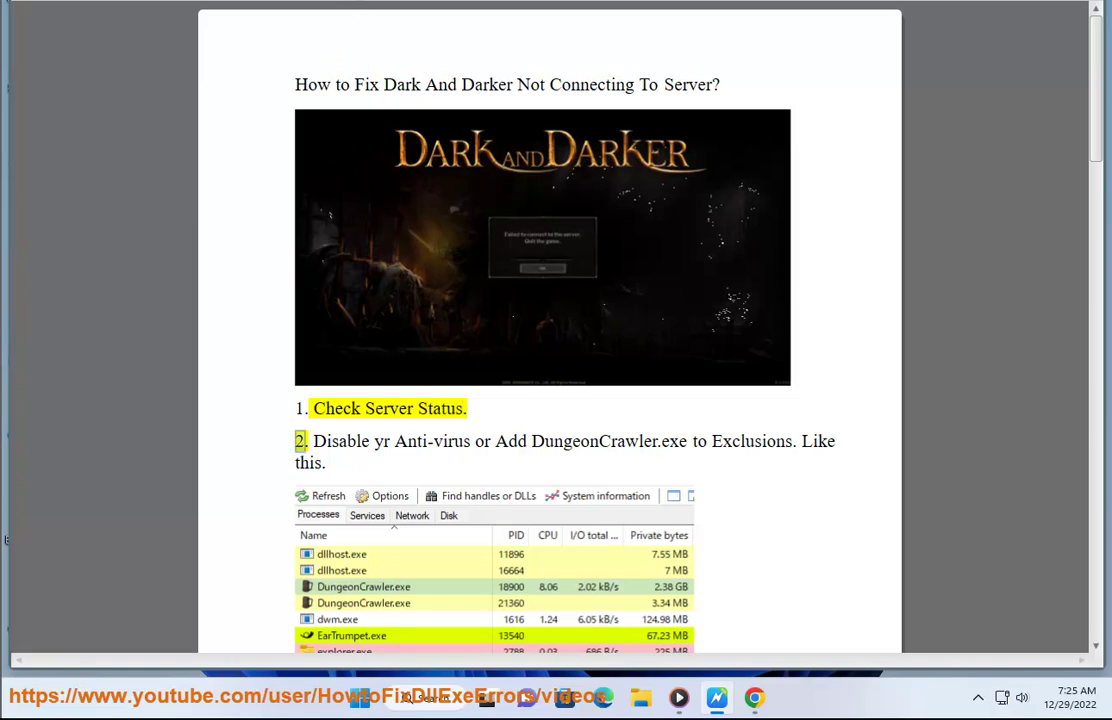
Step: Copy the game title "Dark And Darker" from the document and search Google in Chrome for "dark and darker server status"
drag(515, 88, 389, 86)
key(ctrl+c)
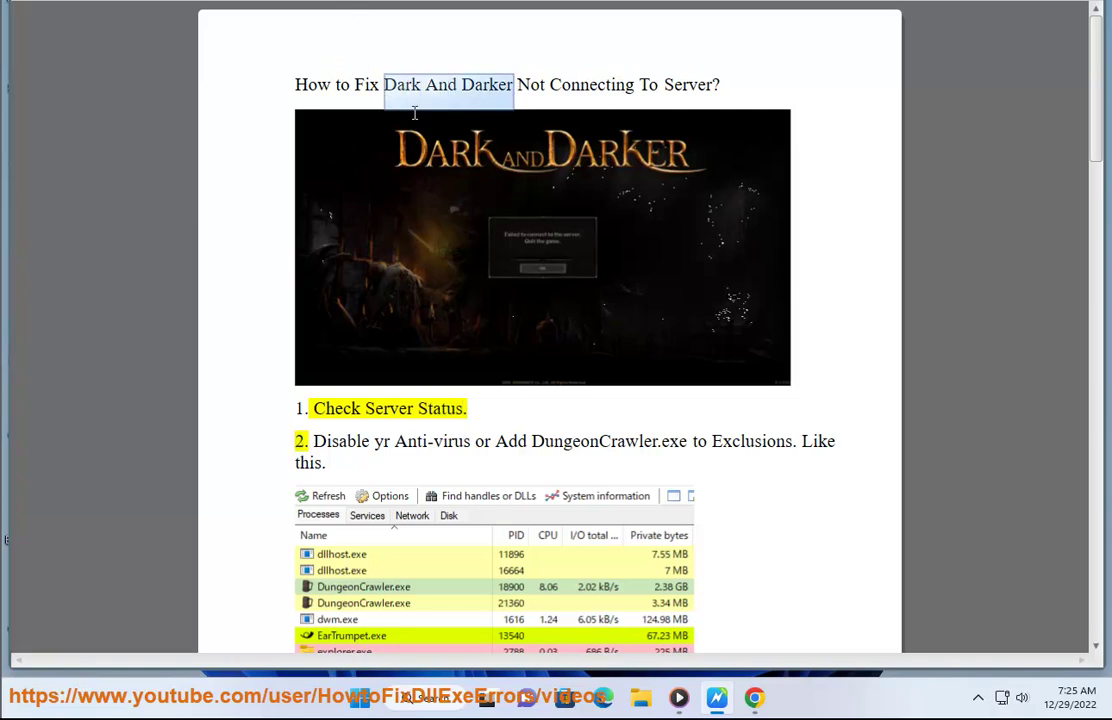
click(755, 698)
triple_click(350, 144)
key(ctrl+v)
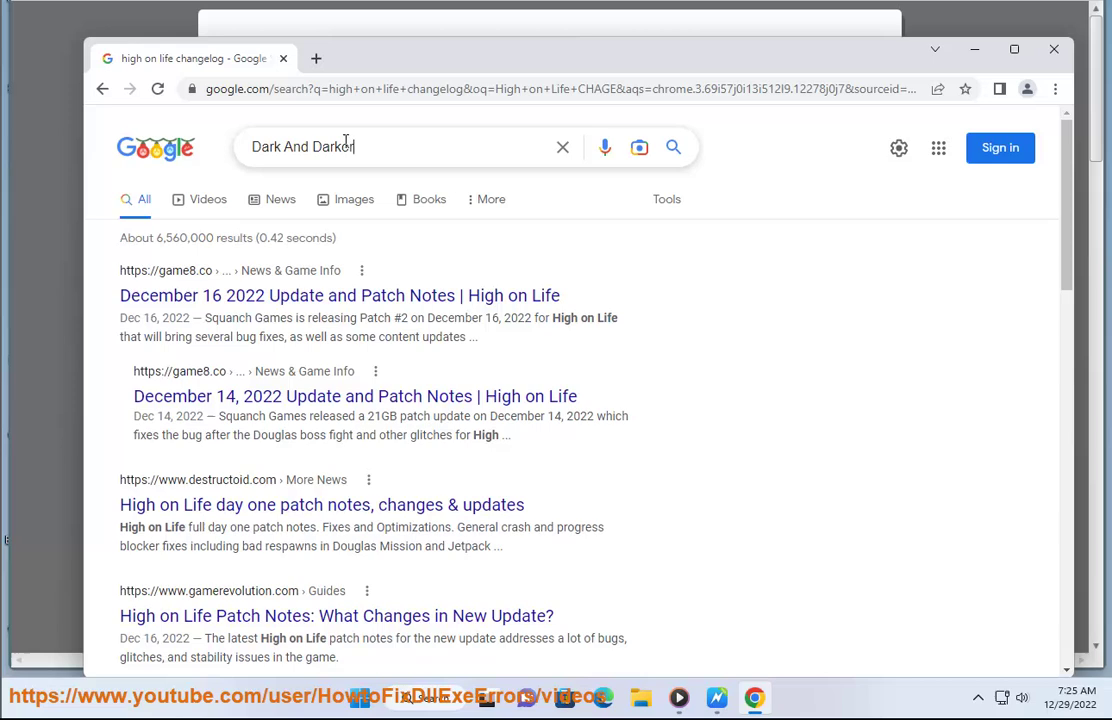
text(SERVER)
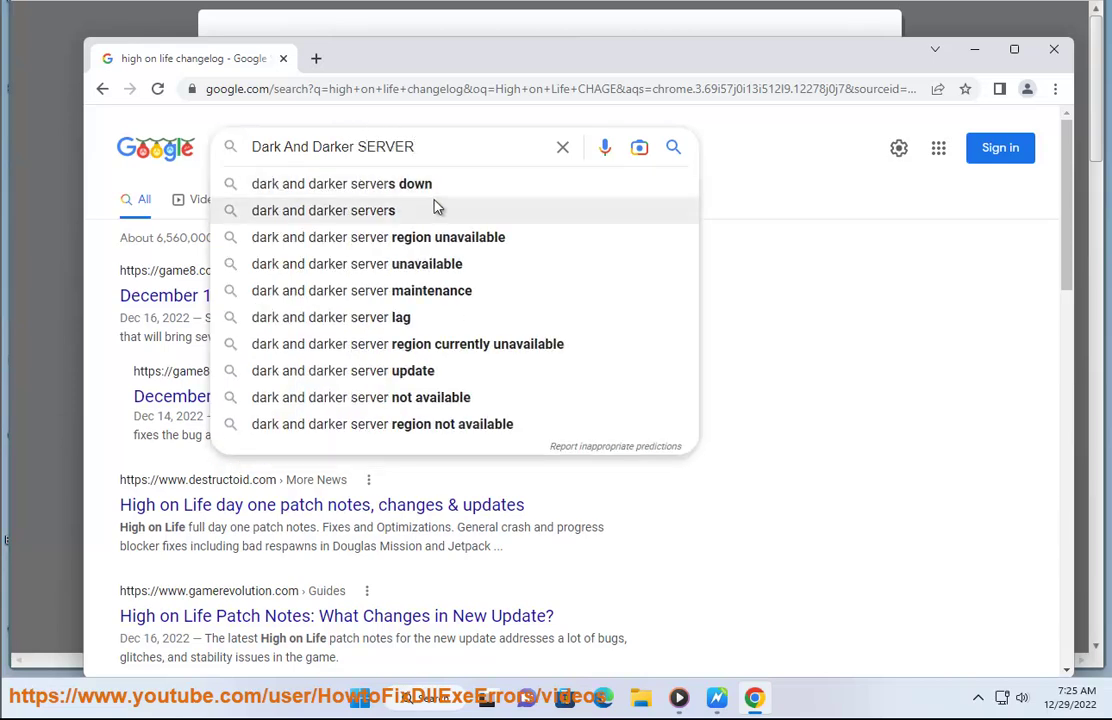
text( S)
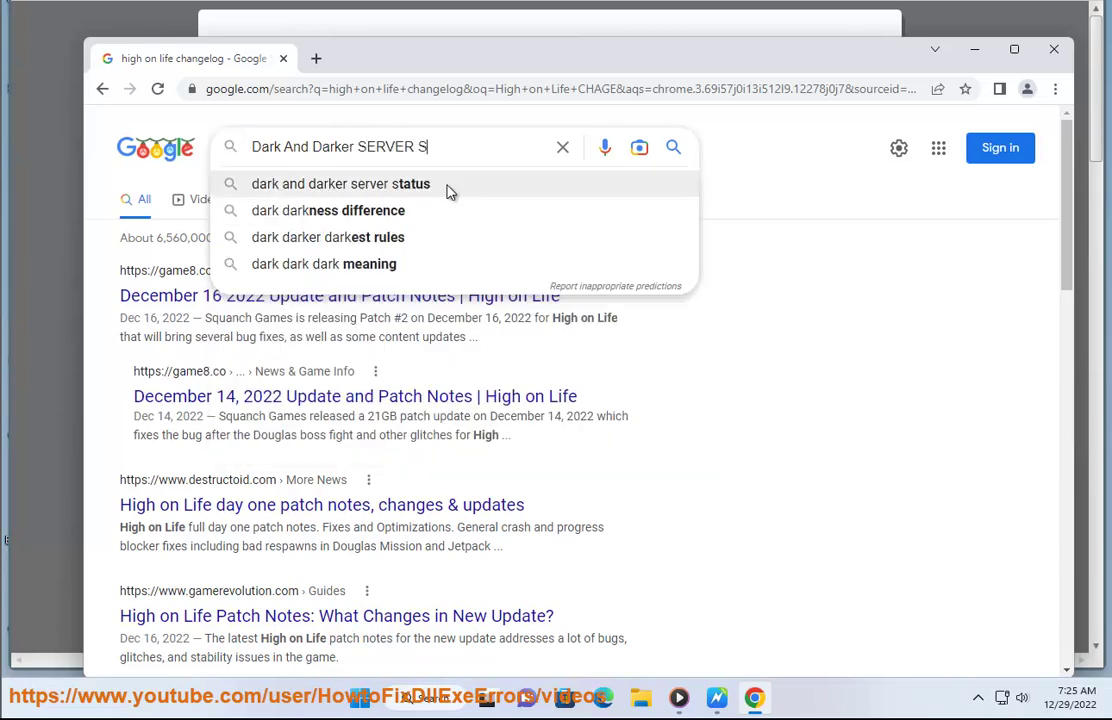
click(449, 188)
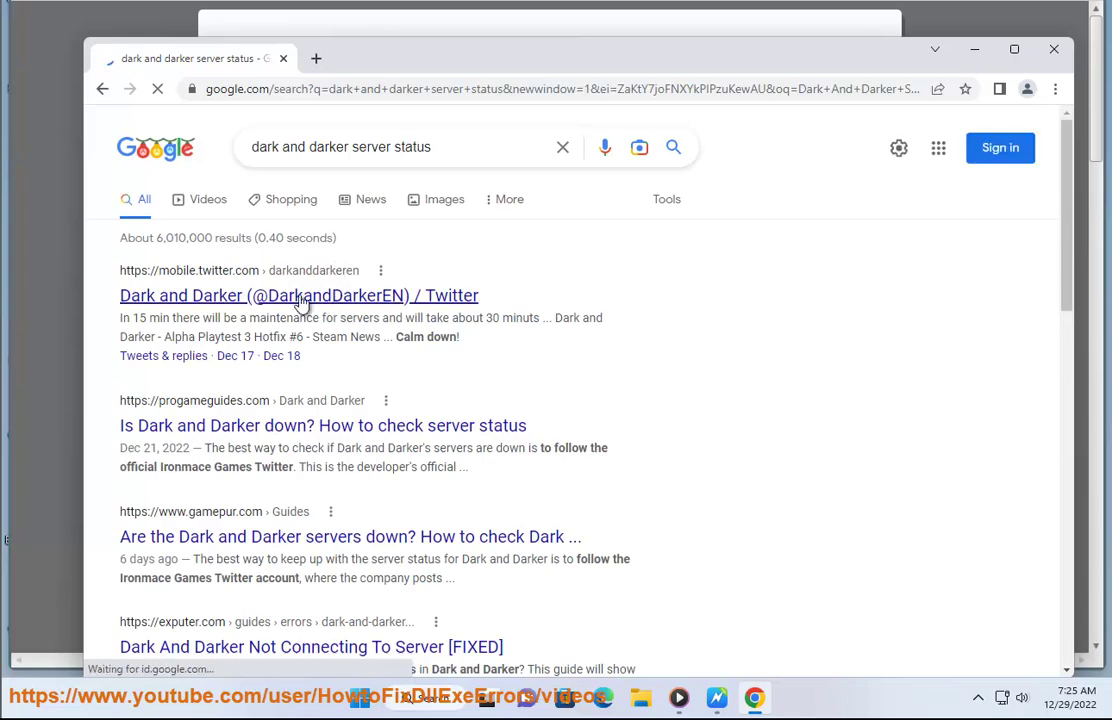
Step: Open the Dark and Darker Twitter result, look through the other server status results, and minimize the browser
click(302, 301)
click(236, 60)
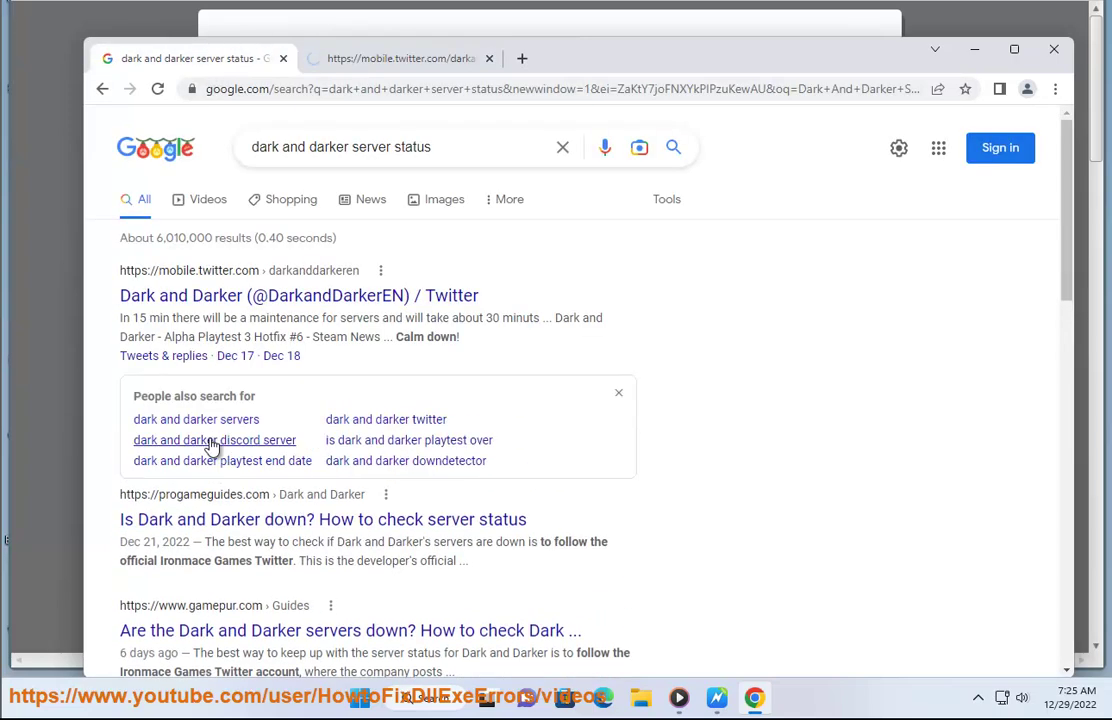
scroll(529, 546, down, 3)
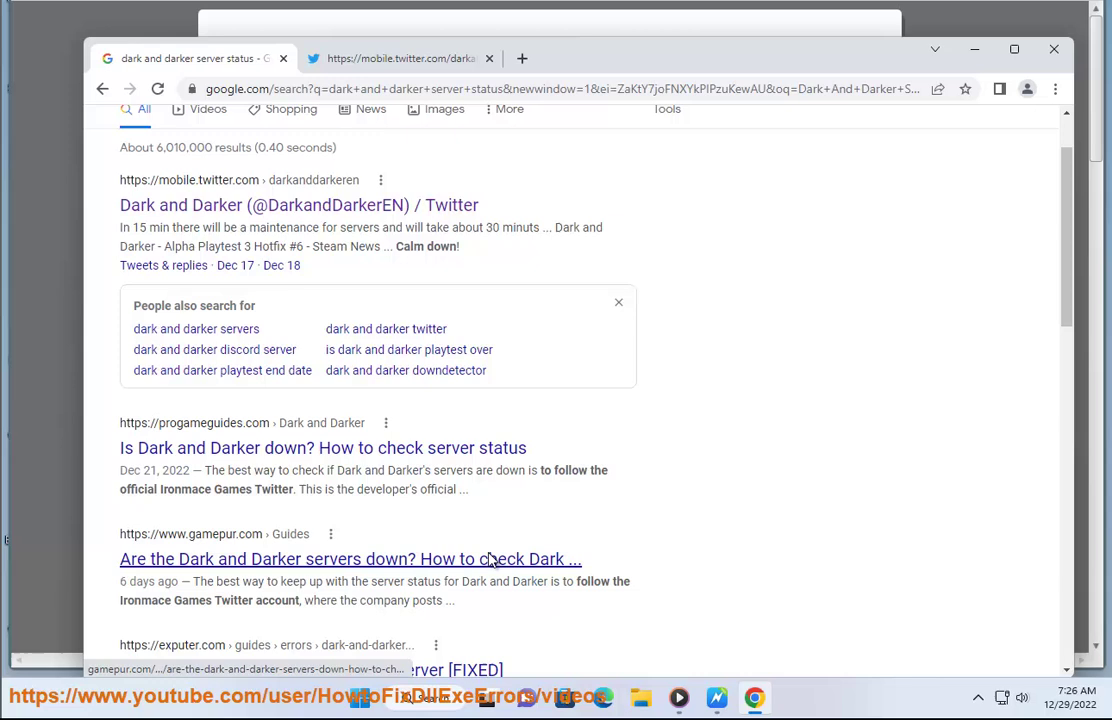
click(975, 49)
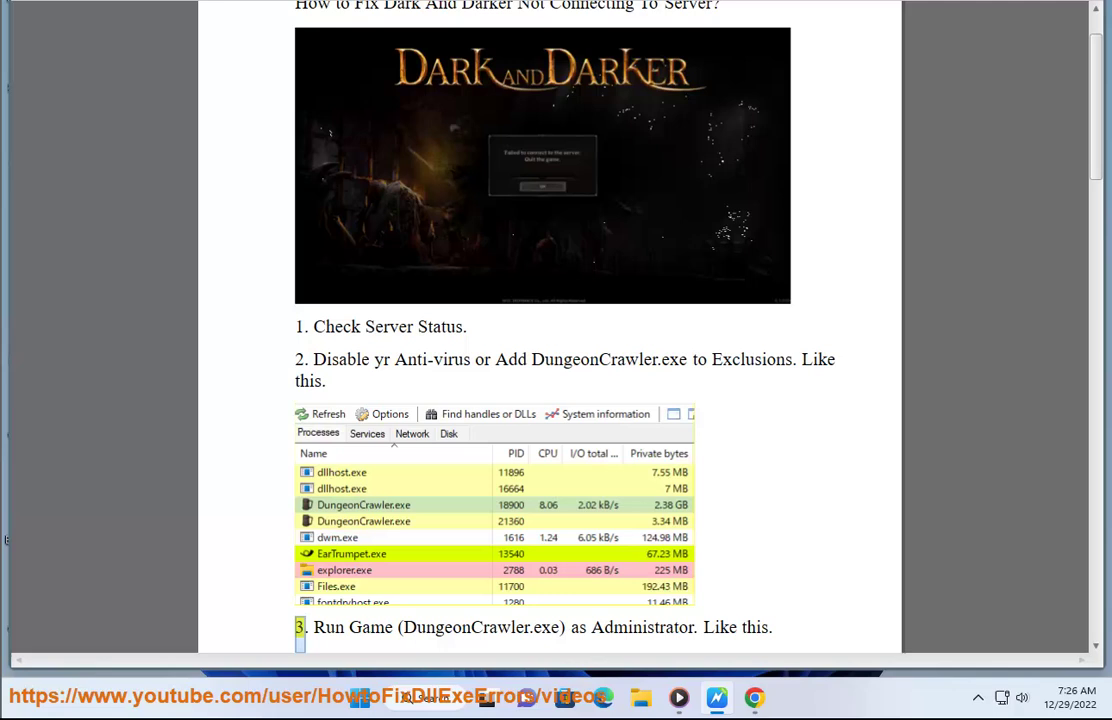
Step: Open Windows Settings and bring up the virus & threat protection settings in Windows Security
key(super)
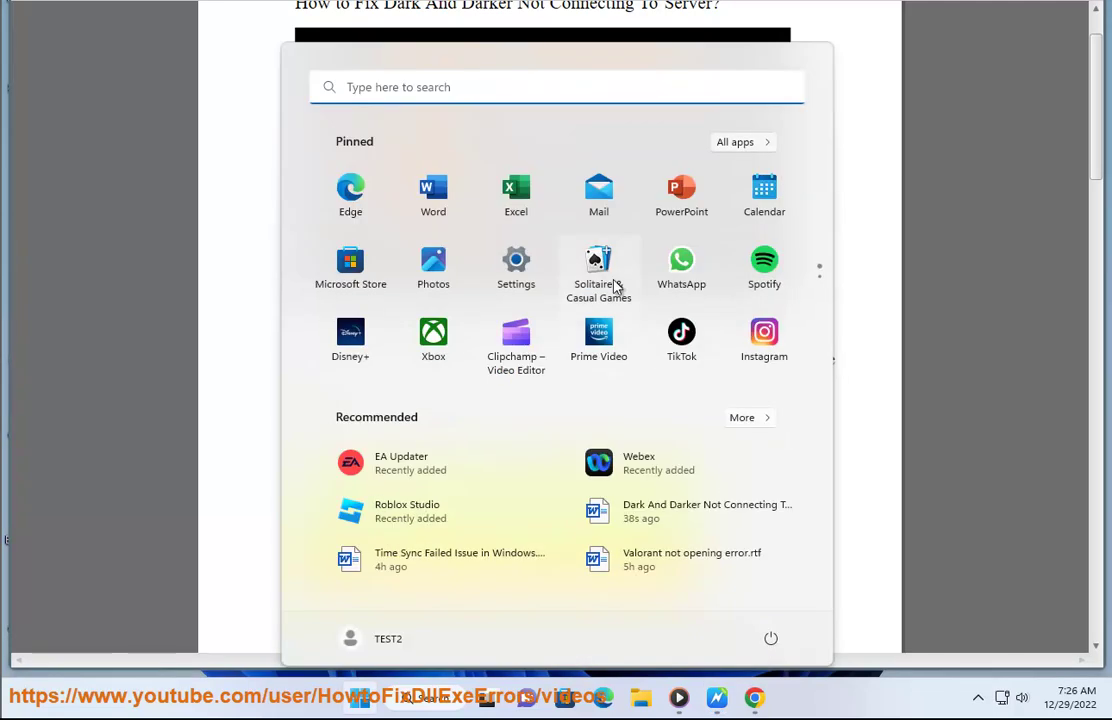
click(535, 263)
click(168, 426)
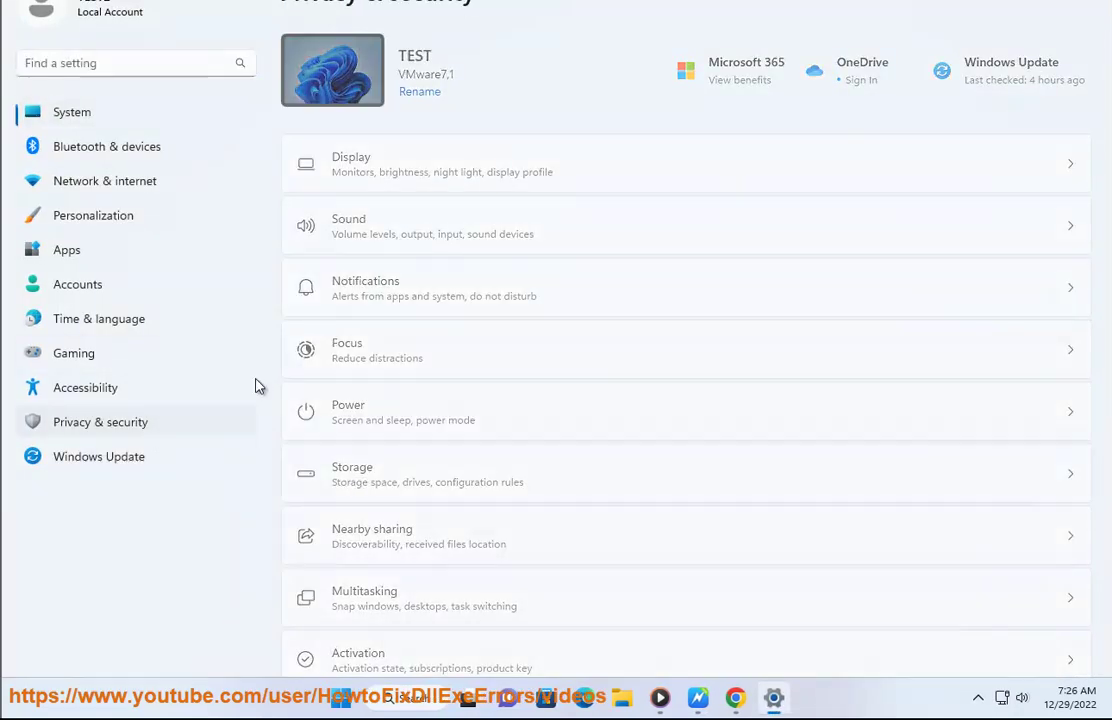
click(418, 98)
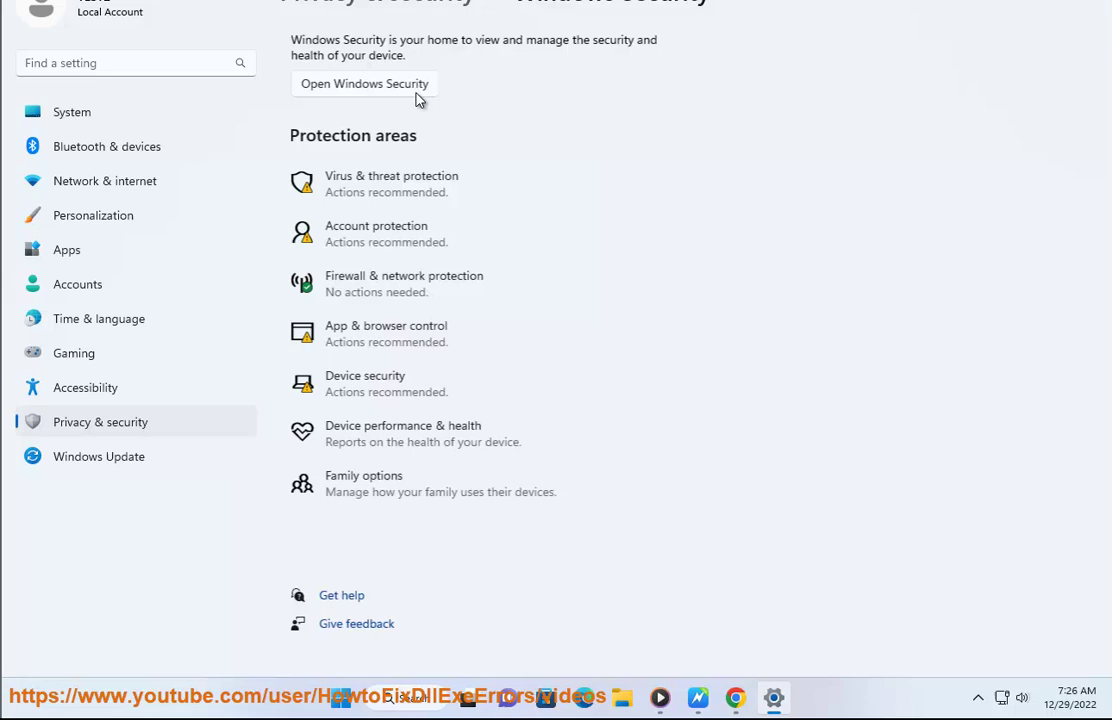
click(389, 191)
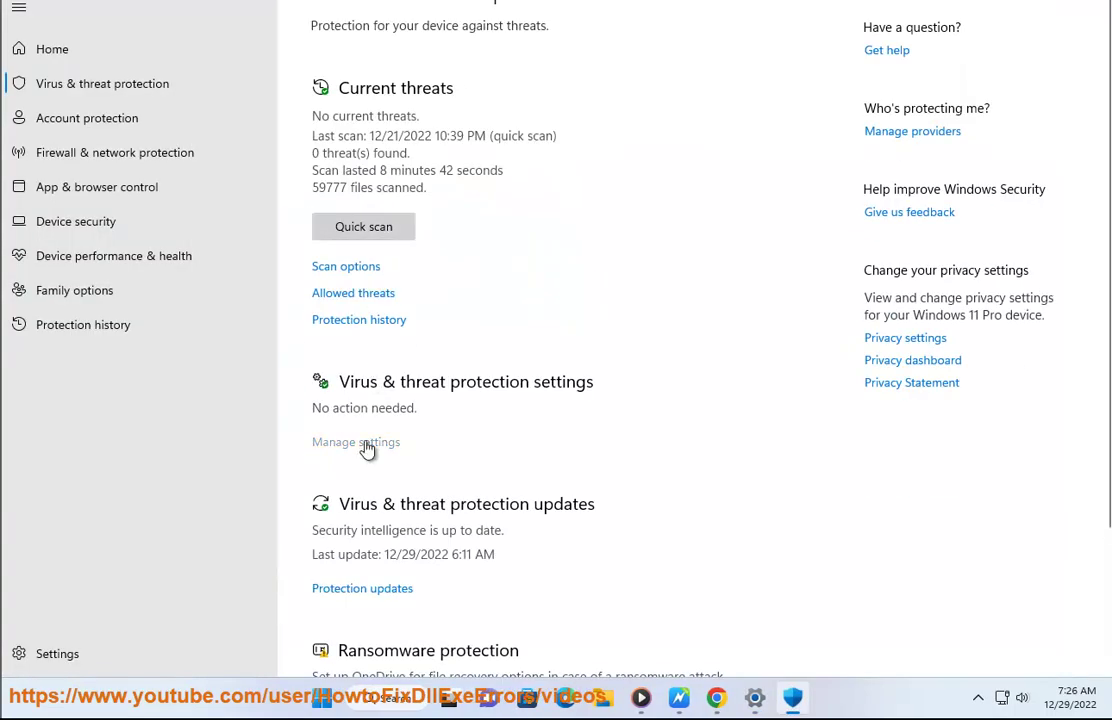
click(363, 447)
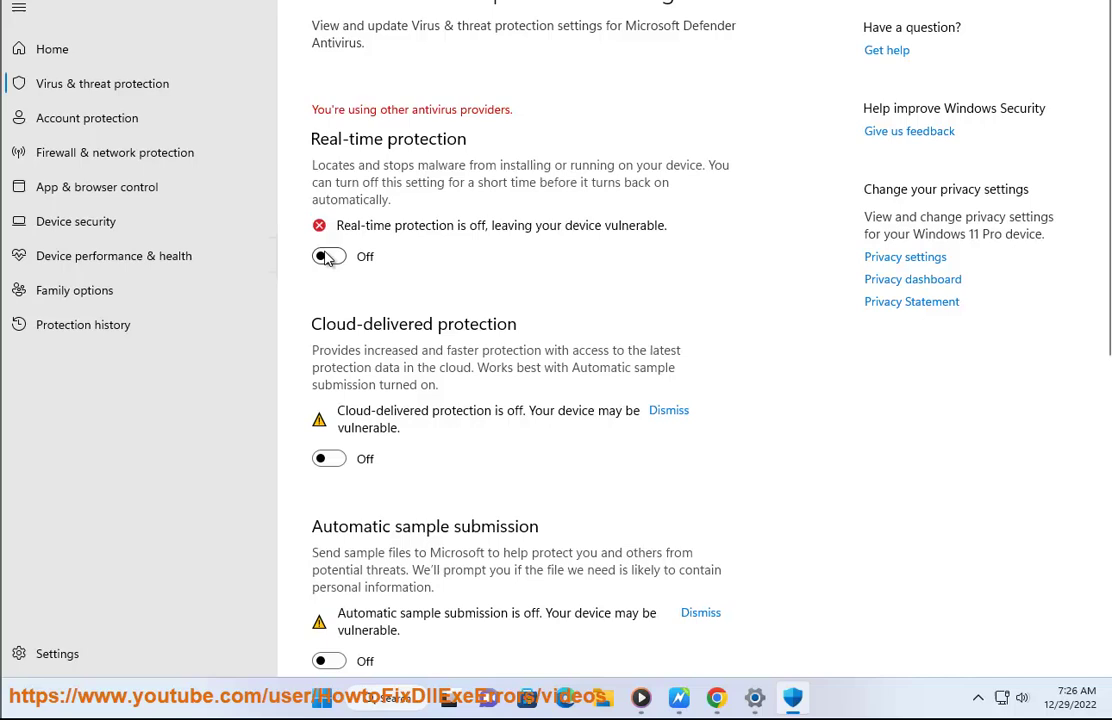
Step: Examine the real-time, cloud-delivered, sample submission and tamper protection switches, and close Windows Security
scroll(327, 258, down, 3)
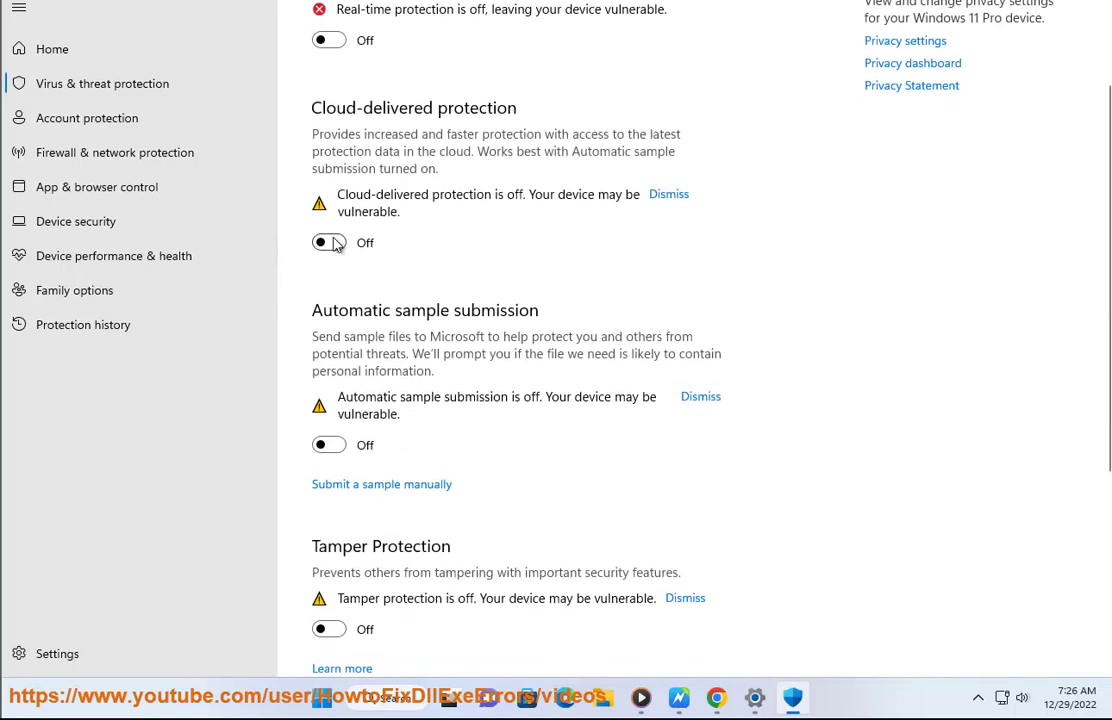
scroll(345, 319, down, 1)
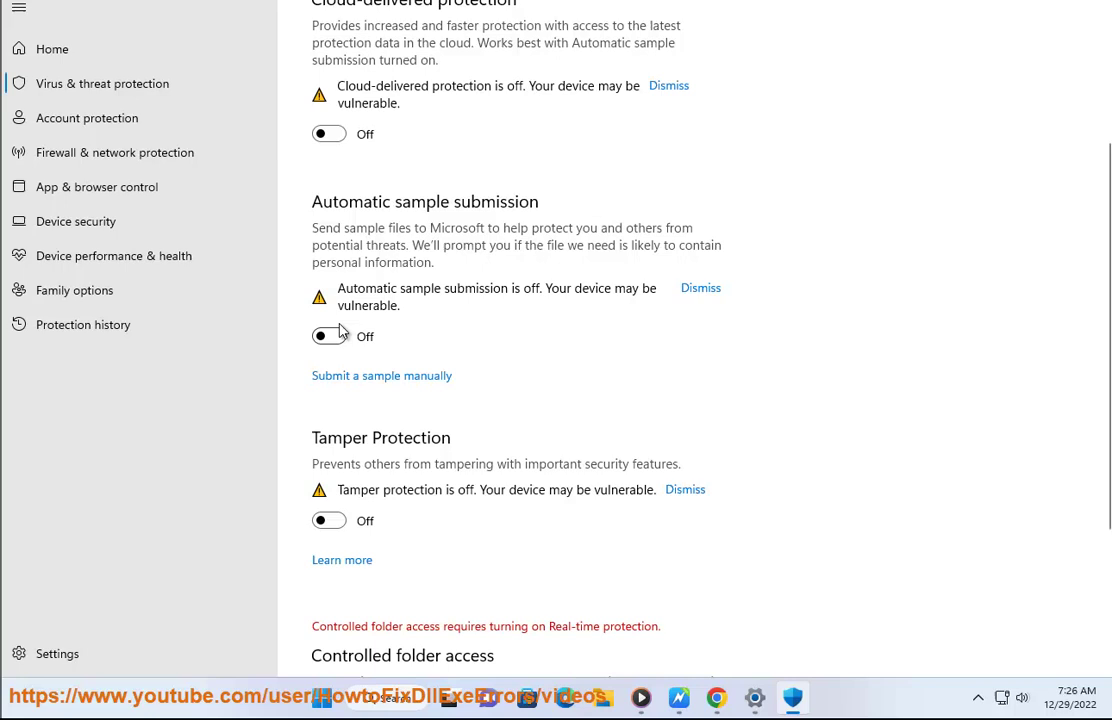
scroll(345, 380, down, 2)
scroll(358, 418, up, 5)
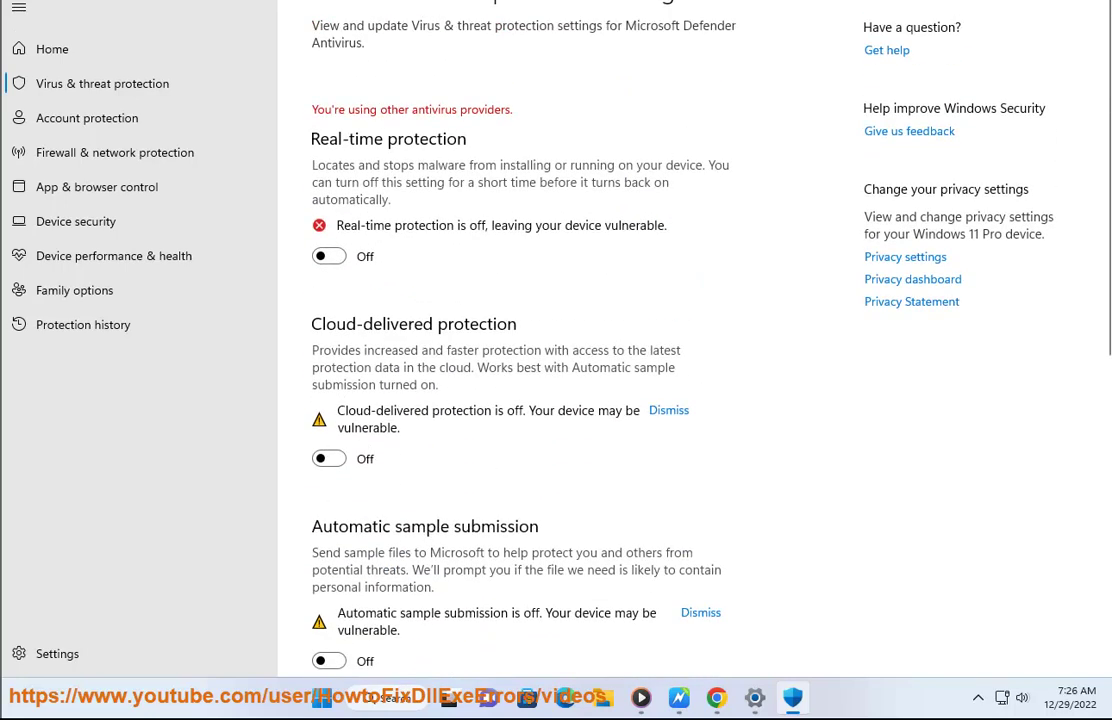
click(1090, 2)
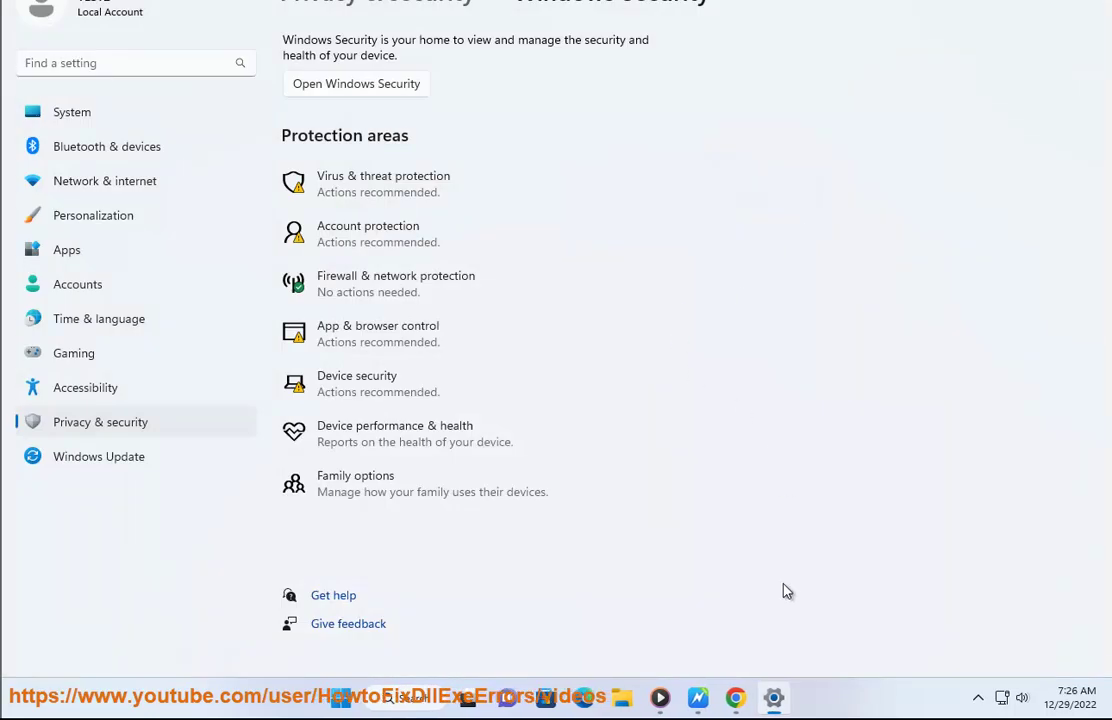
click(736, 697)
click(977, 50)
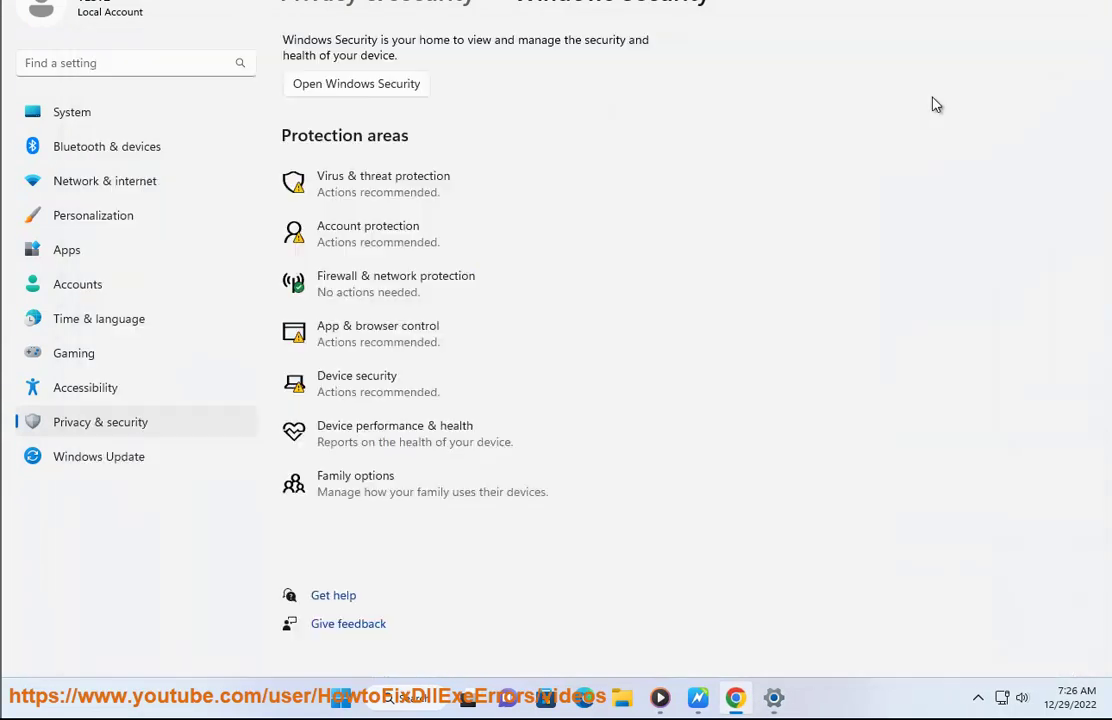
click(405, 700)
click(794, 709)
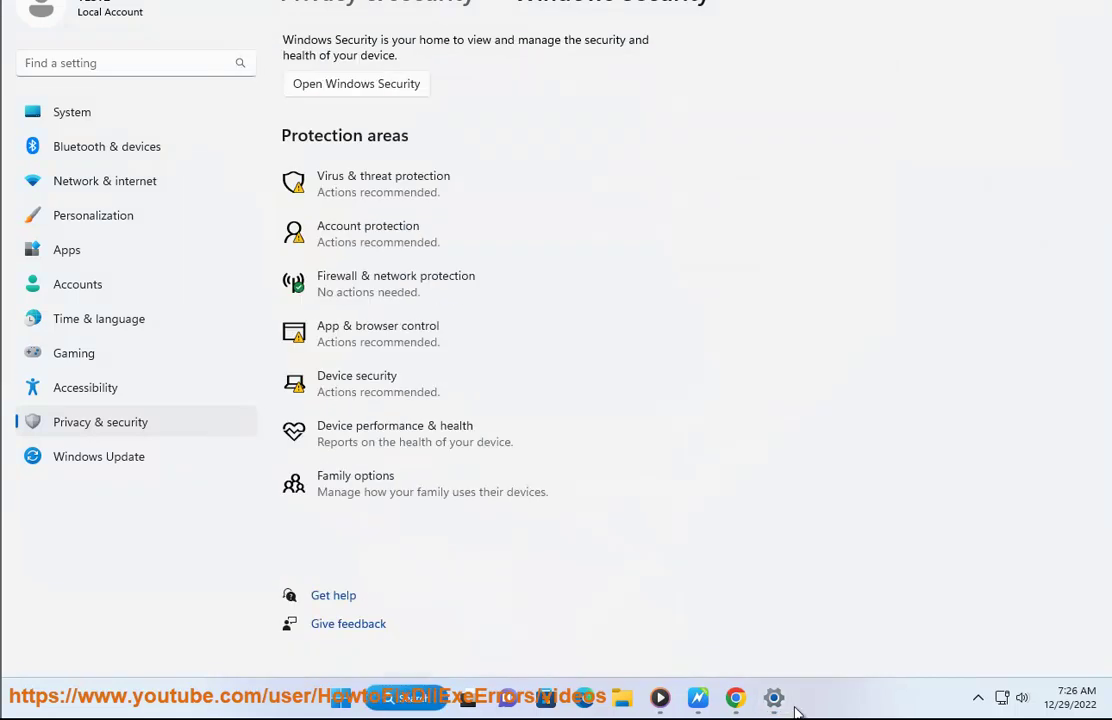
click(789, 704)
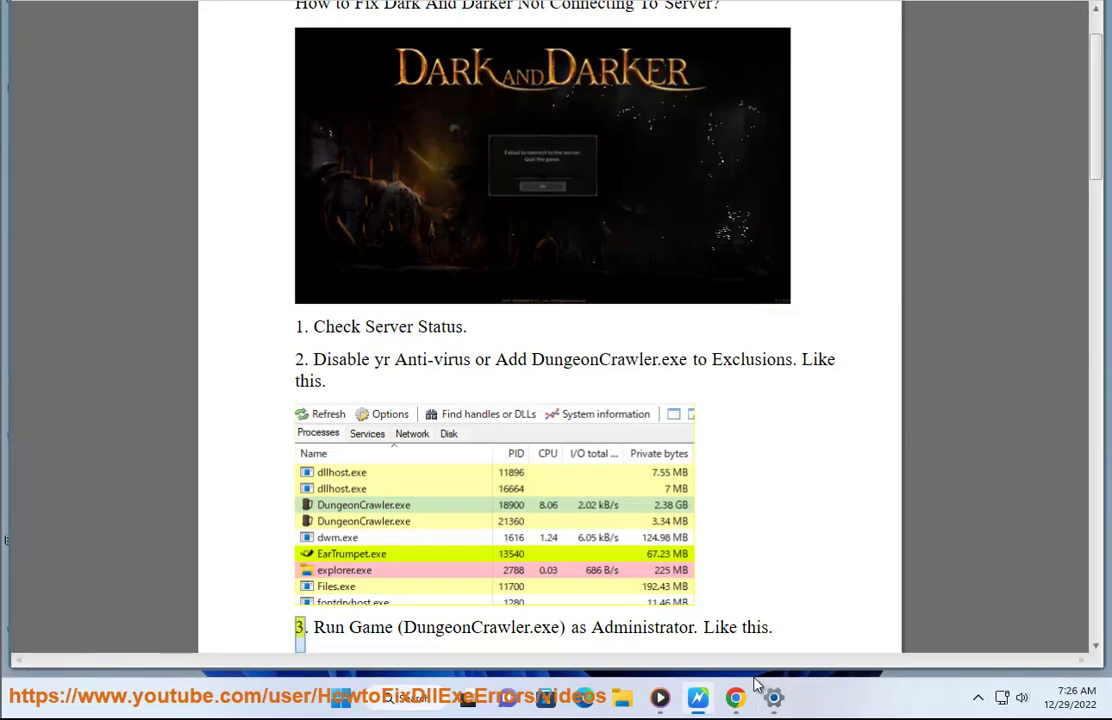
Step: Reopen the virus & threat protection settings from Windows Settings and open the exclusions page, approving the User Account Control request
click(769, 692)
click(358, 190)
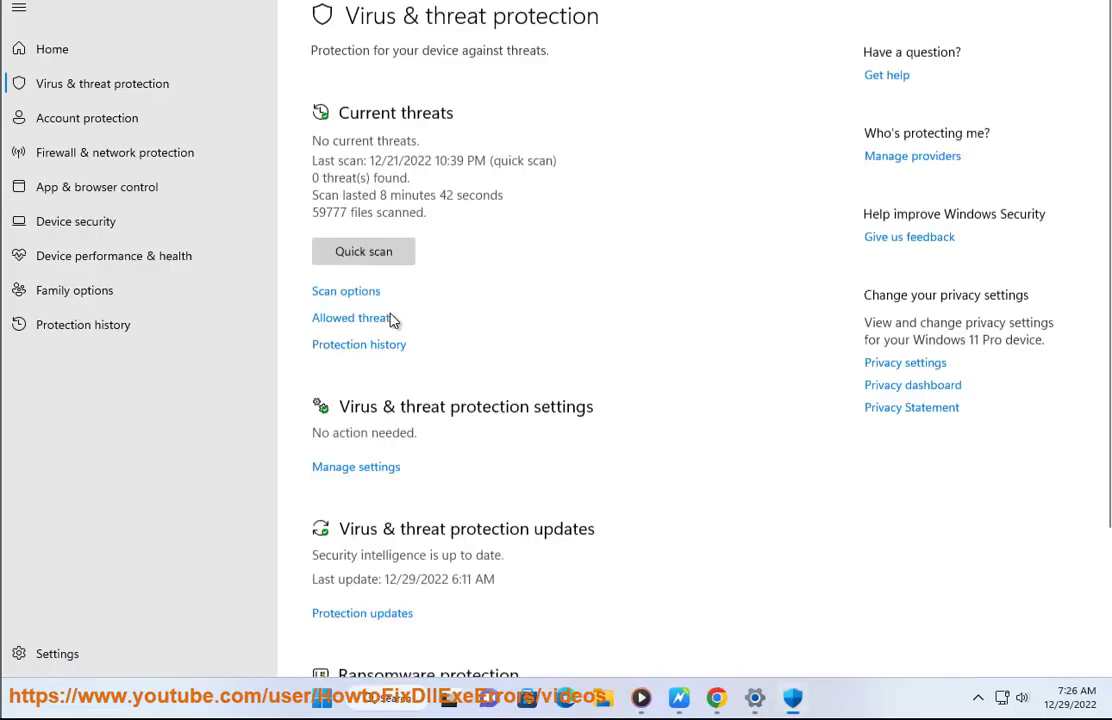
scroll(410, 345, down, 3)
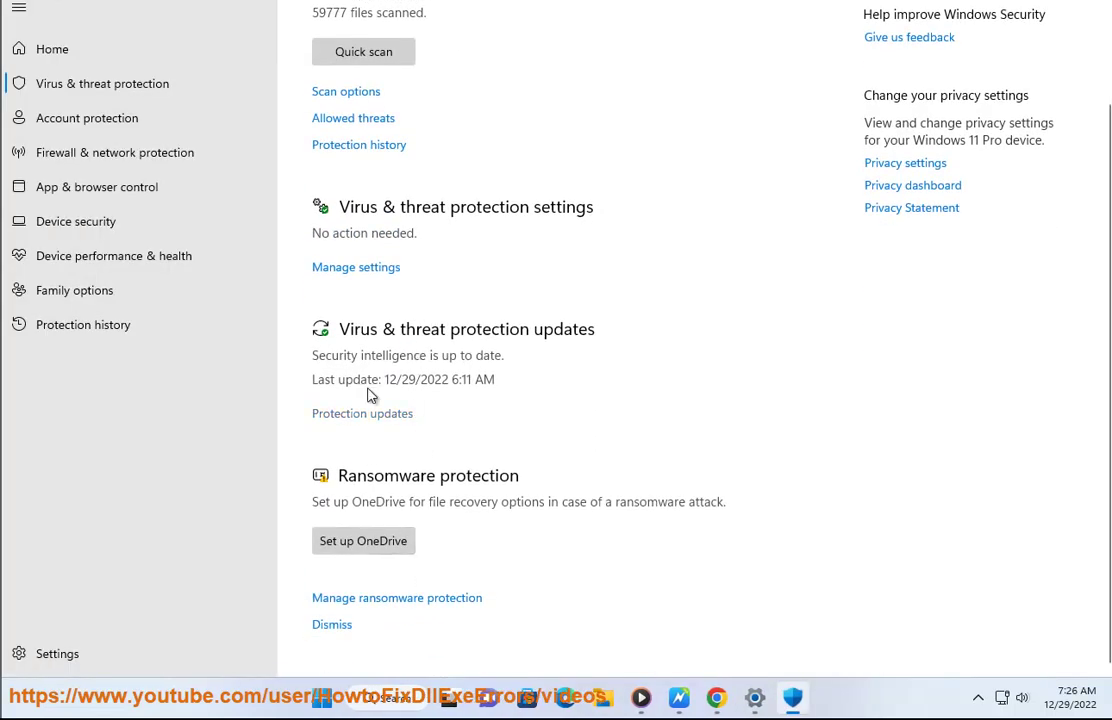
click(376, 272)
scroll(434, 402, down, 5)
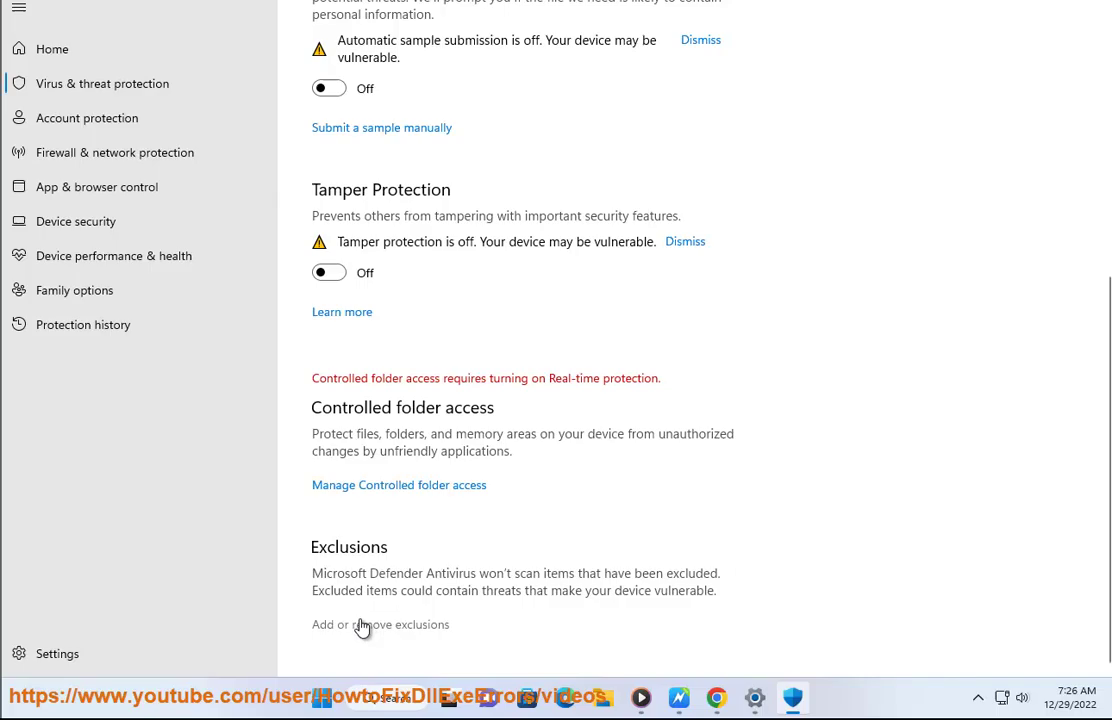
scroll(362, 628, up, 3)
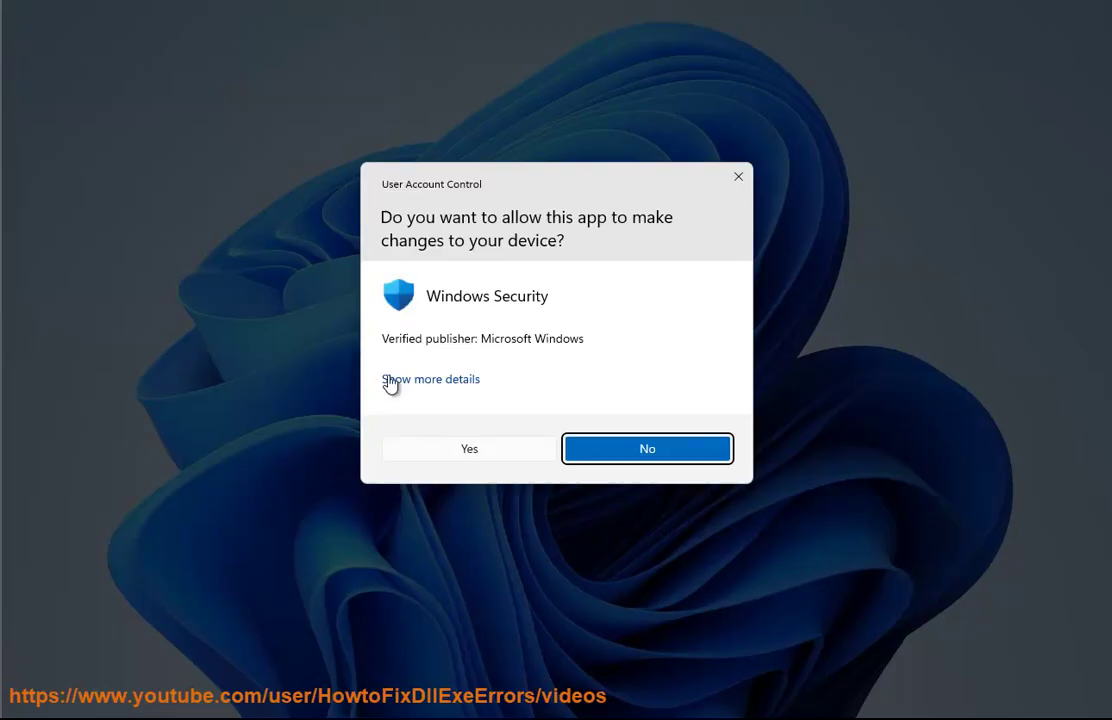
click(462, 447)
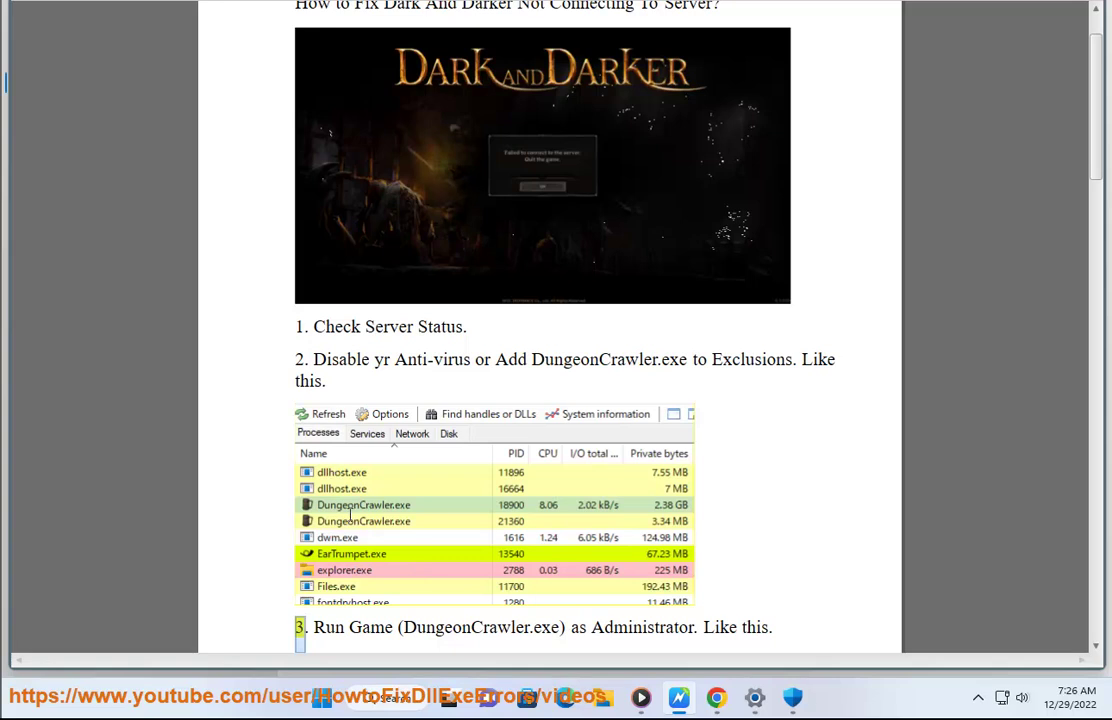
Step: Add a file exclusion for VALORANT.exe in Windows Security
click(799, 702)
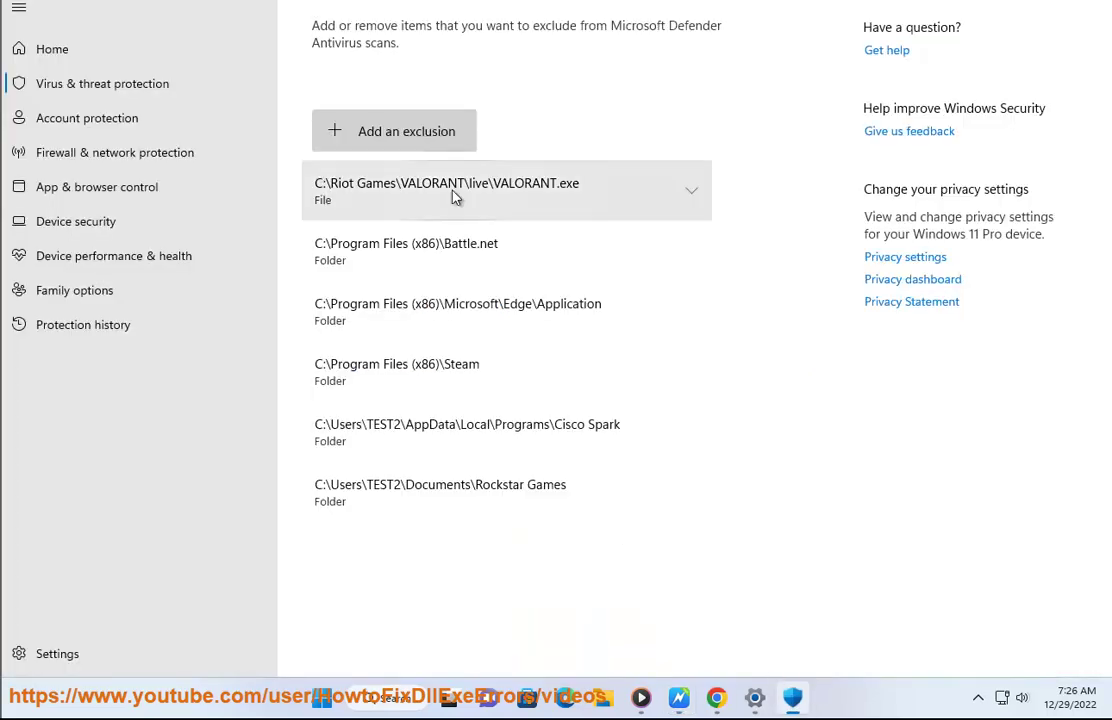
click(432, 141)
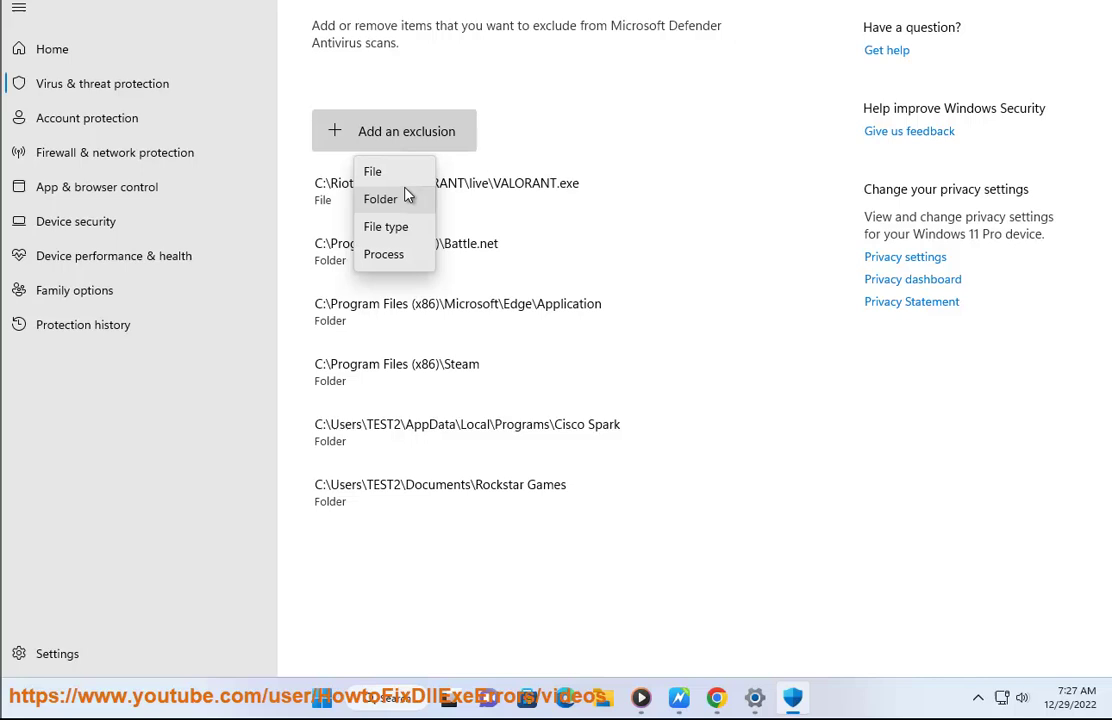
click(392, 173)
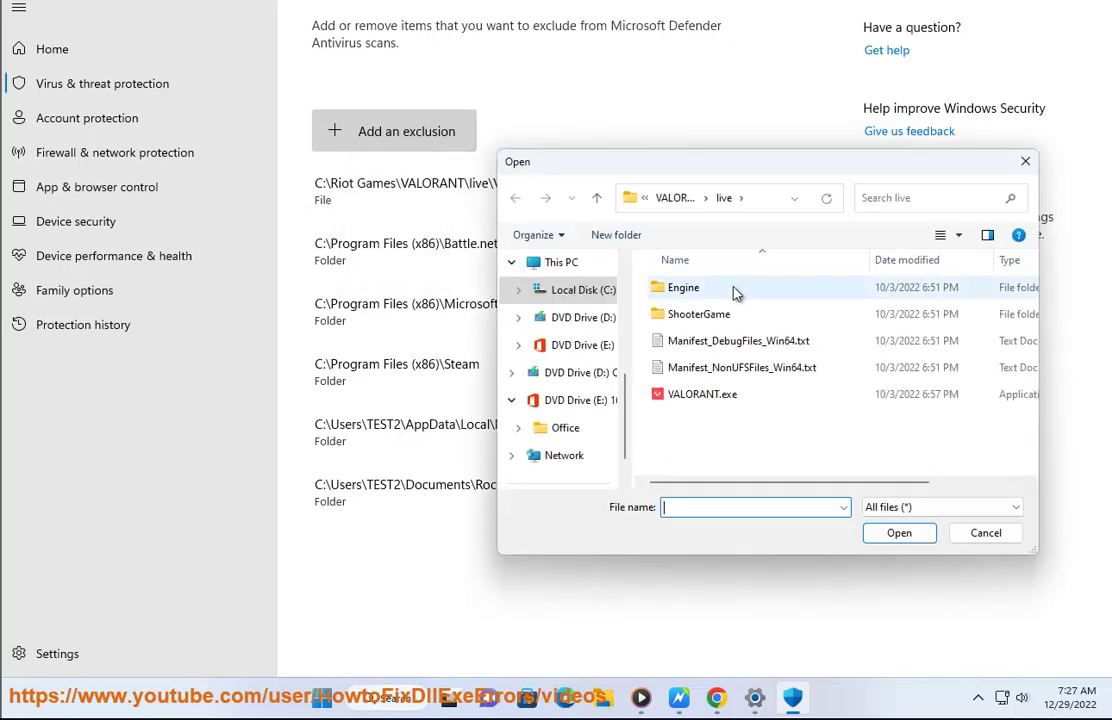
click(712, 400)
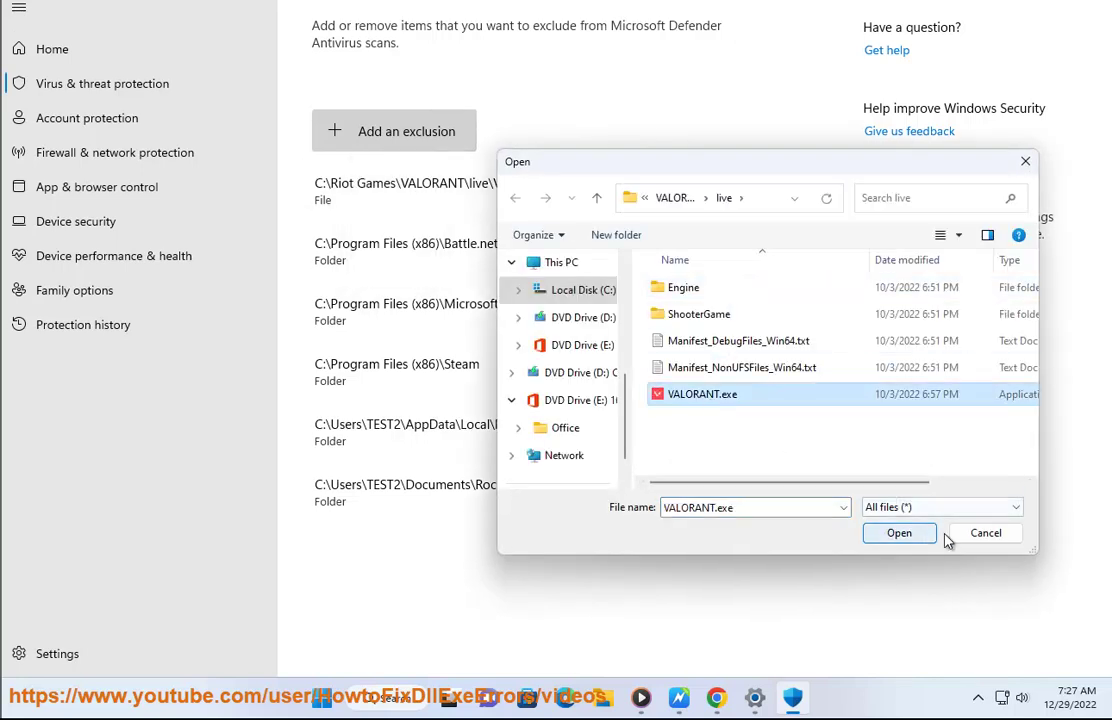
click(899, 533)
Step: Open Control Panel and bring up the list of apps allowed through Windows Defender Firewall
click(388, 704)
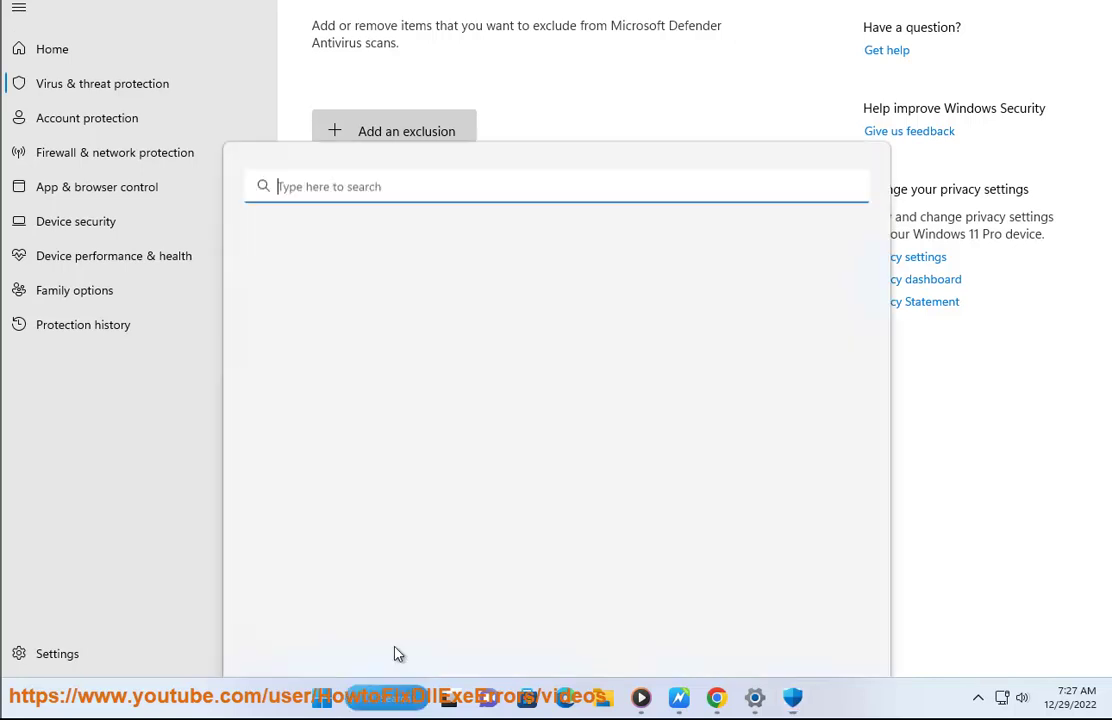
click(587, 458)
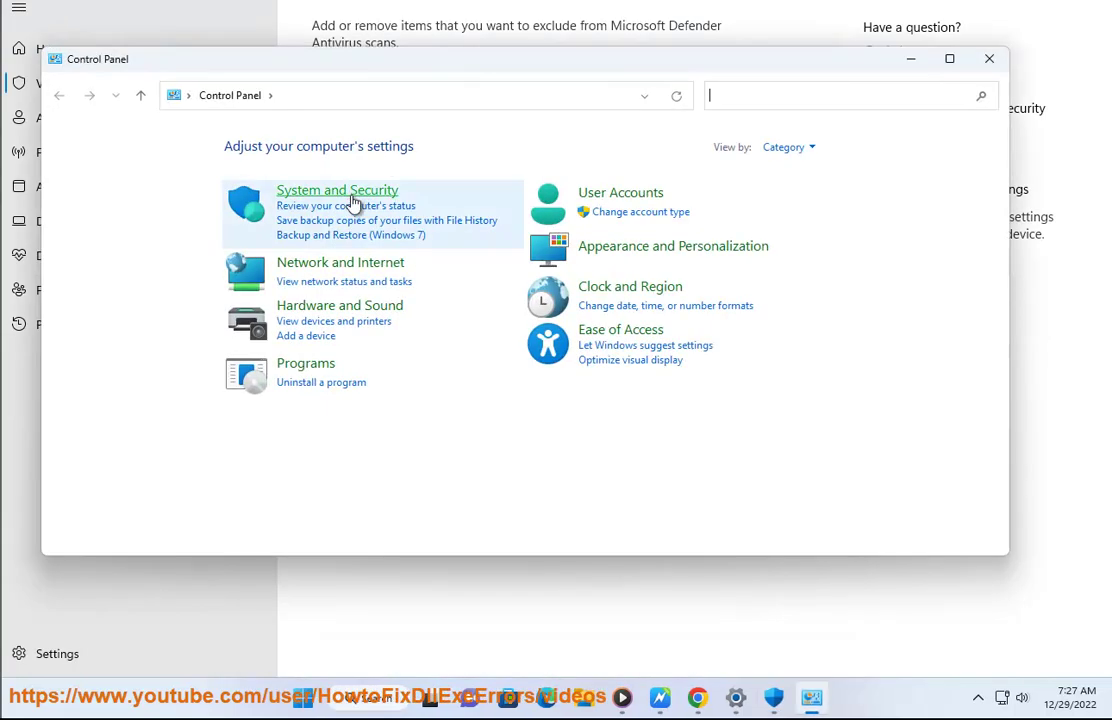
click(350, 193)
click(447, 215)
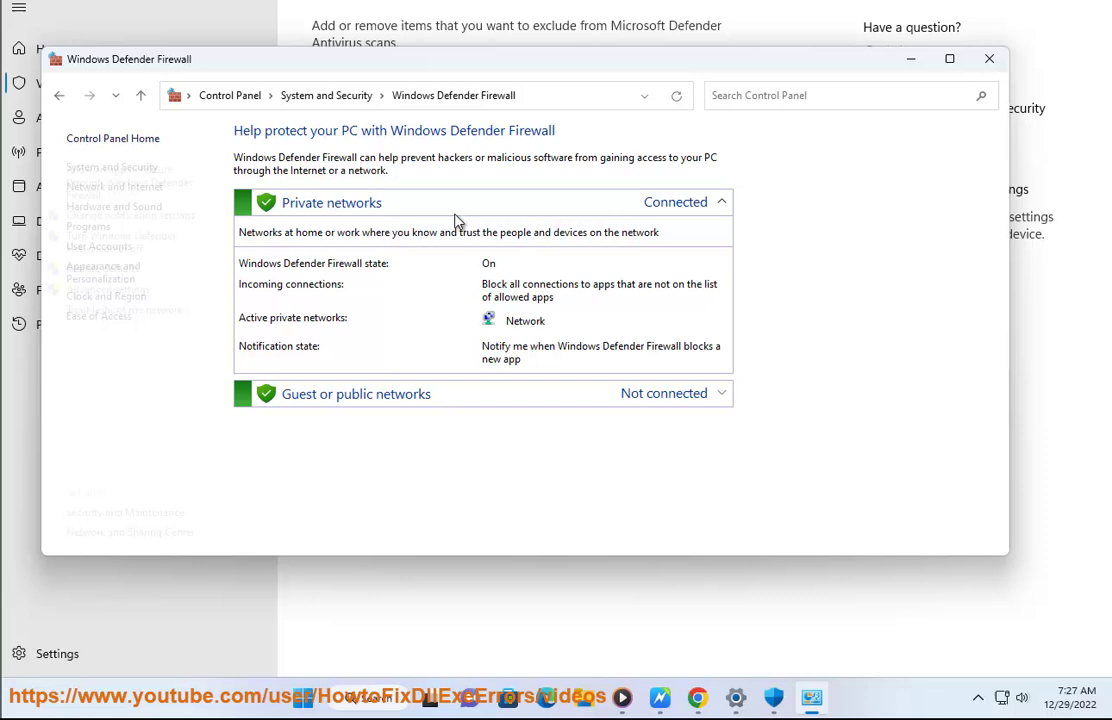
click(59, 95)
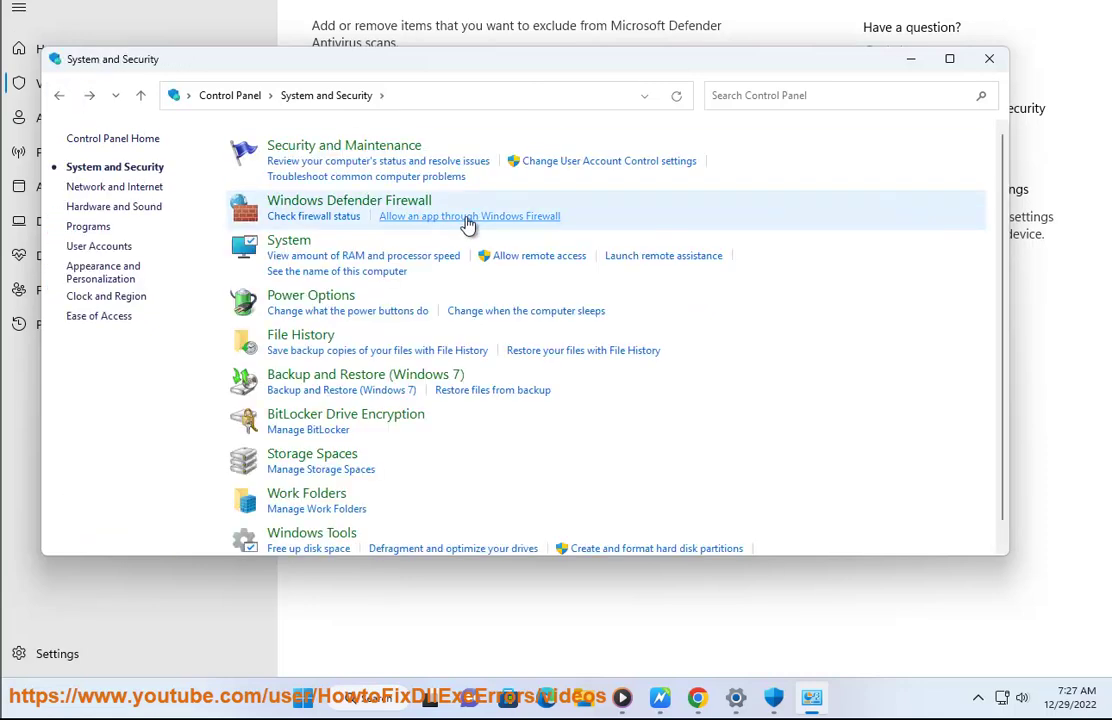
click(467, 217)
Step: Unlock the allowed apps list for changes and select CiscoCollabHost.exe while browsing for another app to allow
click(731, 189)
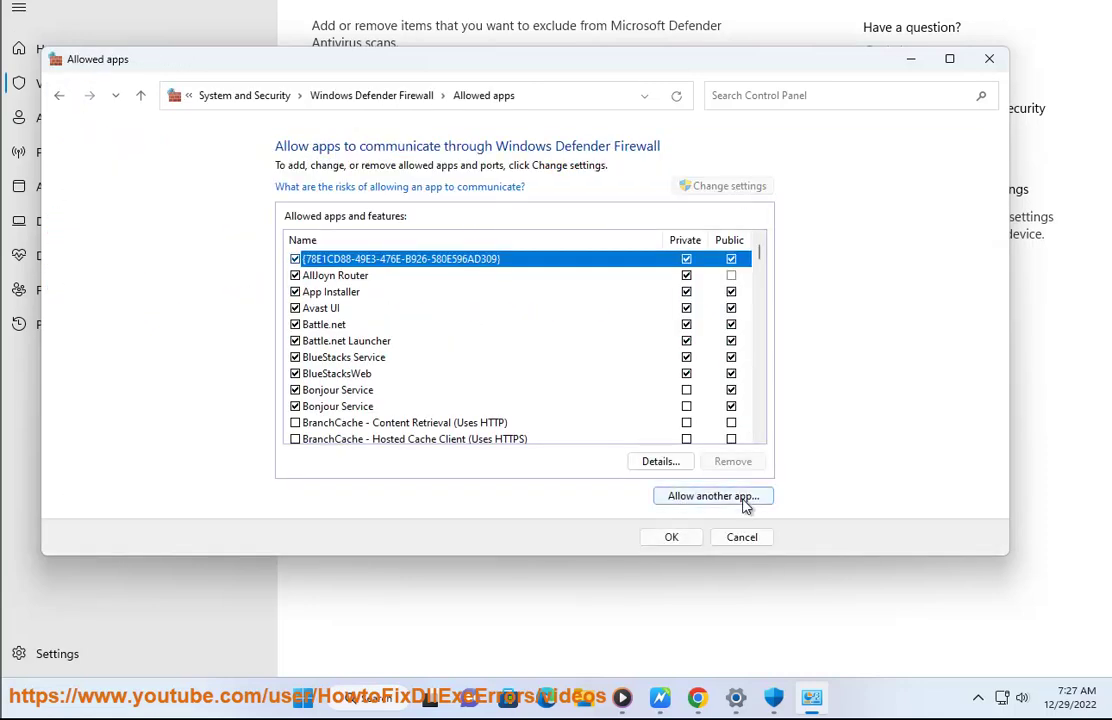
click(735, 495)
click(645, 394)
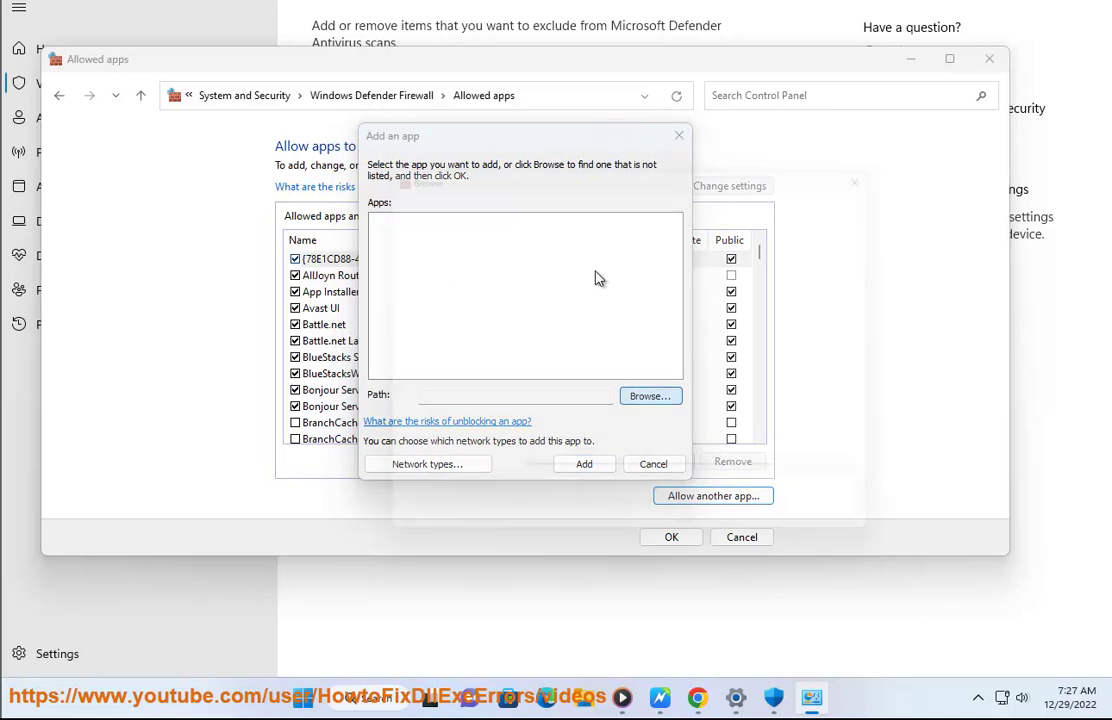
click(589, 298)
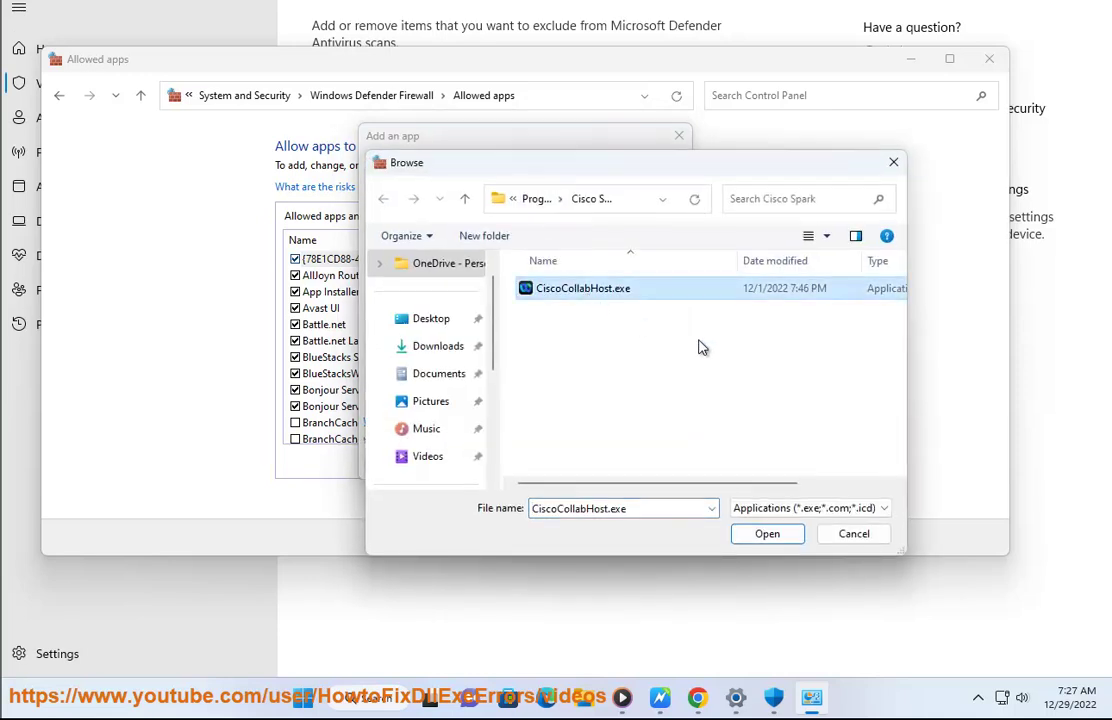
Step: Browse up to AppData\Local and look through the nested Origin folders for an app to allow
click(539, 203)
click(539, 203)
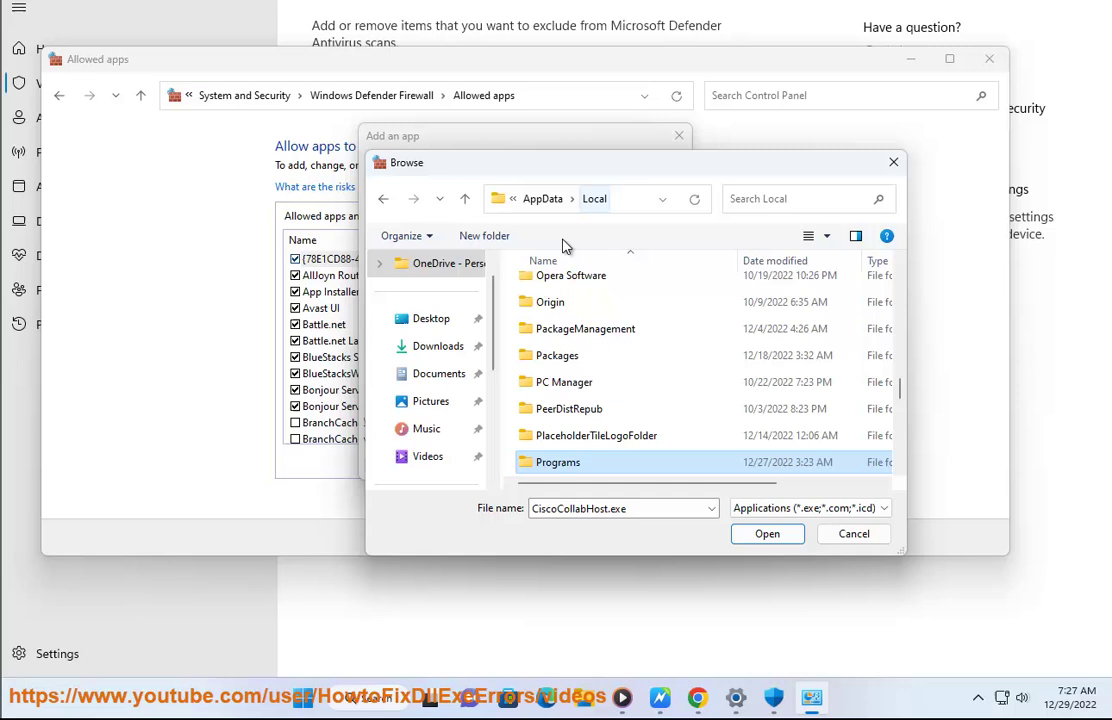
double_click(578, 298)
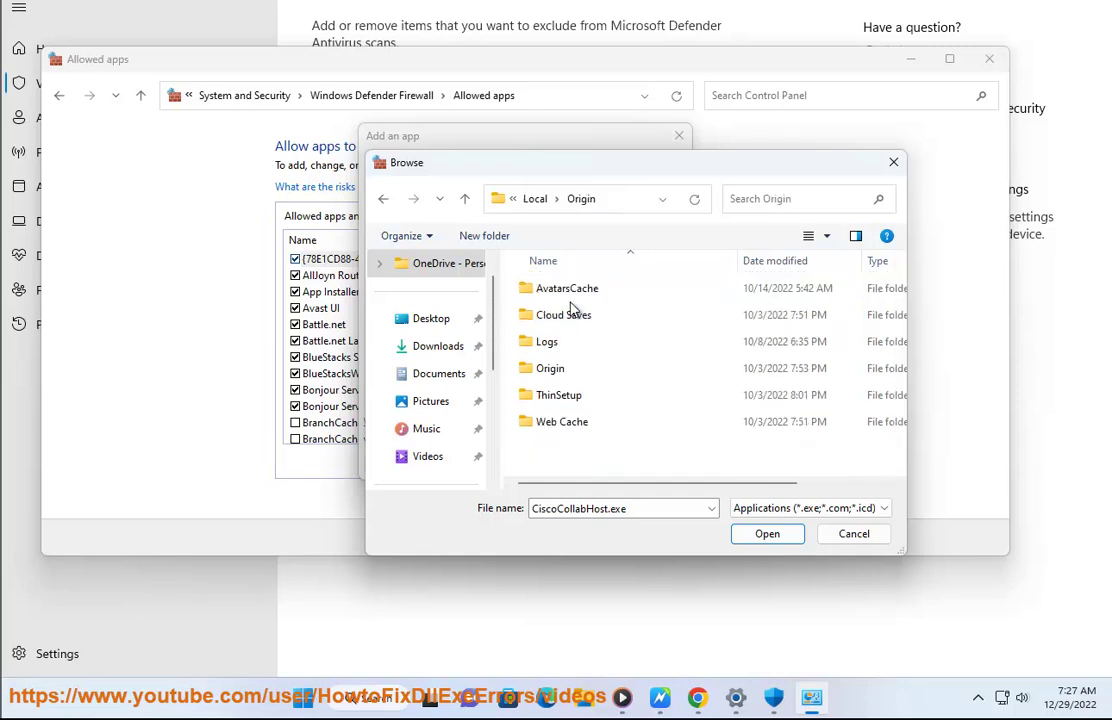
double_click(565, 370)
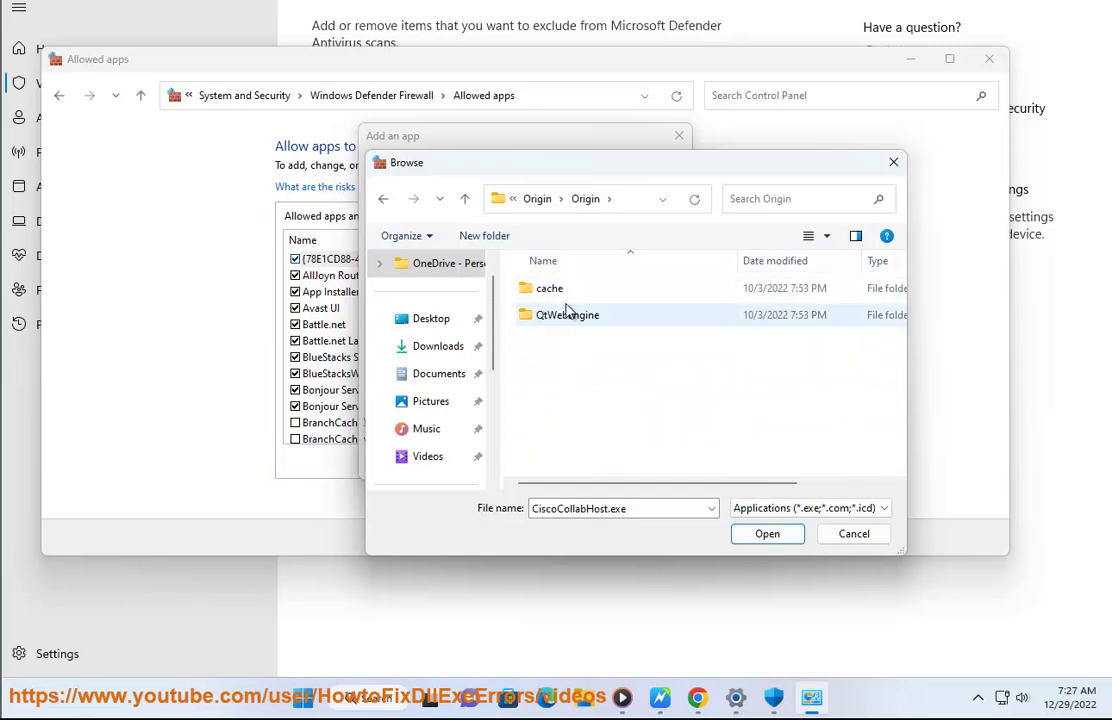
key(BackSpace)
key(BackSpace)
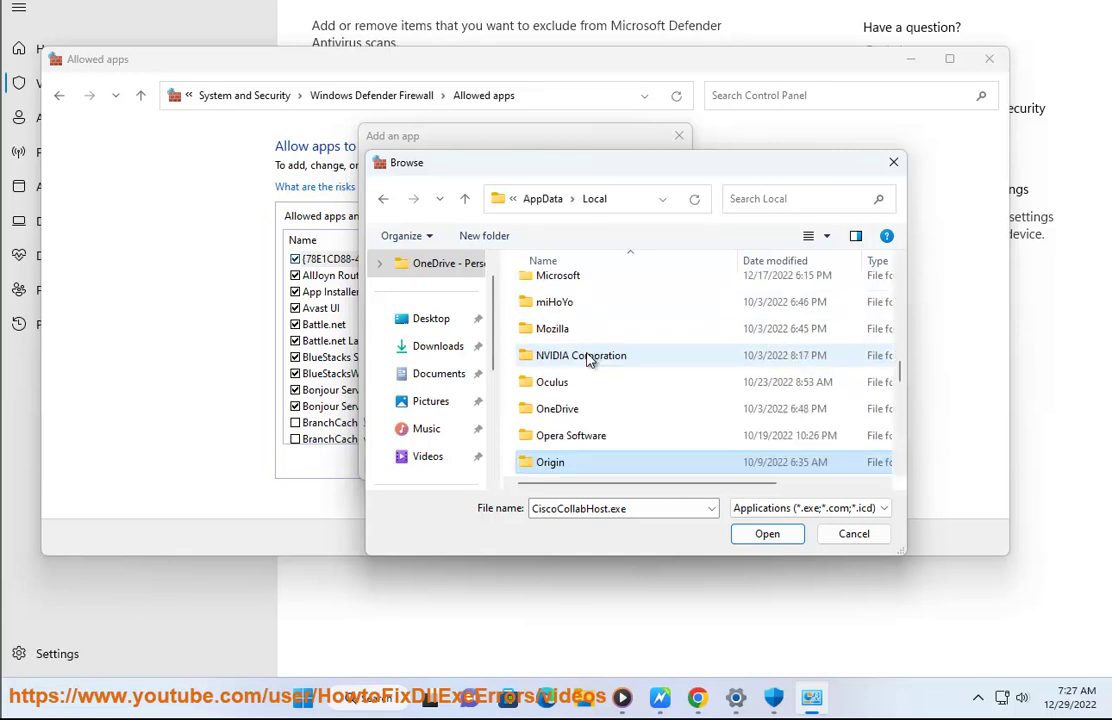
Step: Look through the Riot Client folders inside Riot Games, including Logs and Launcher, for an executable and cancel browsing
scroll(588, 368, down, 1)
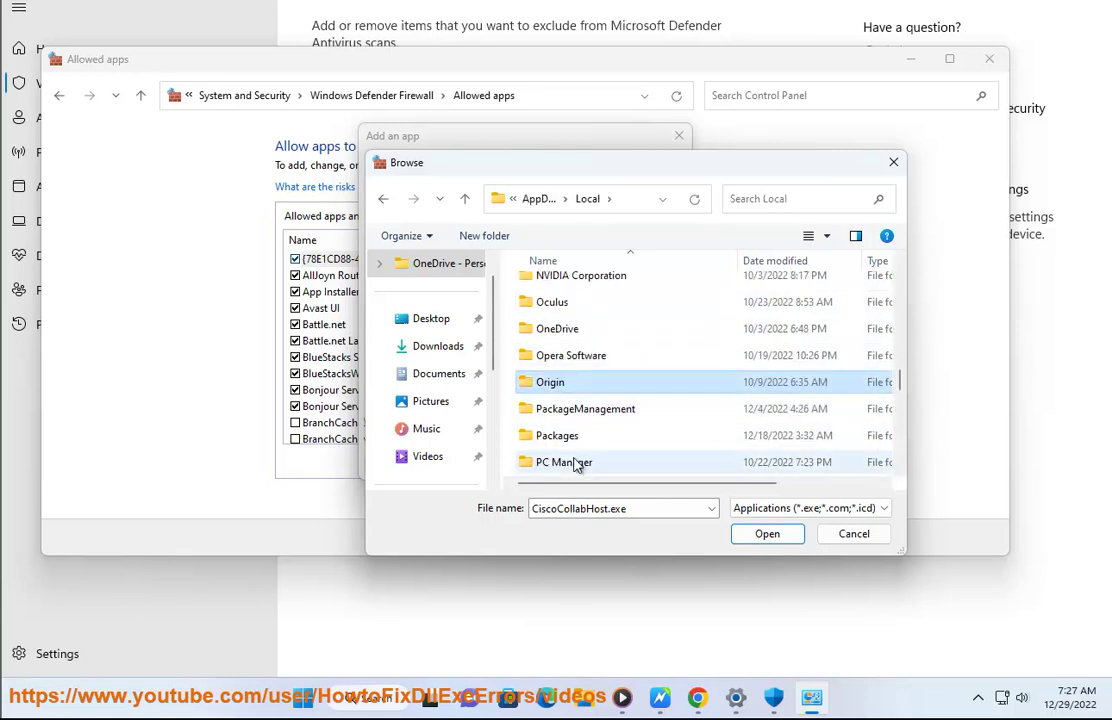
scroll(576, 454, down, 2)
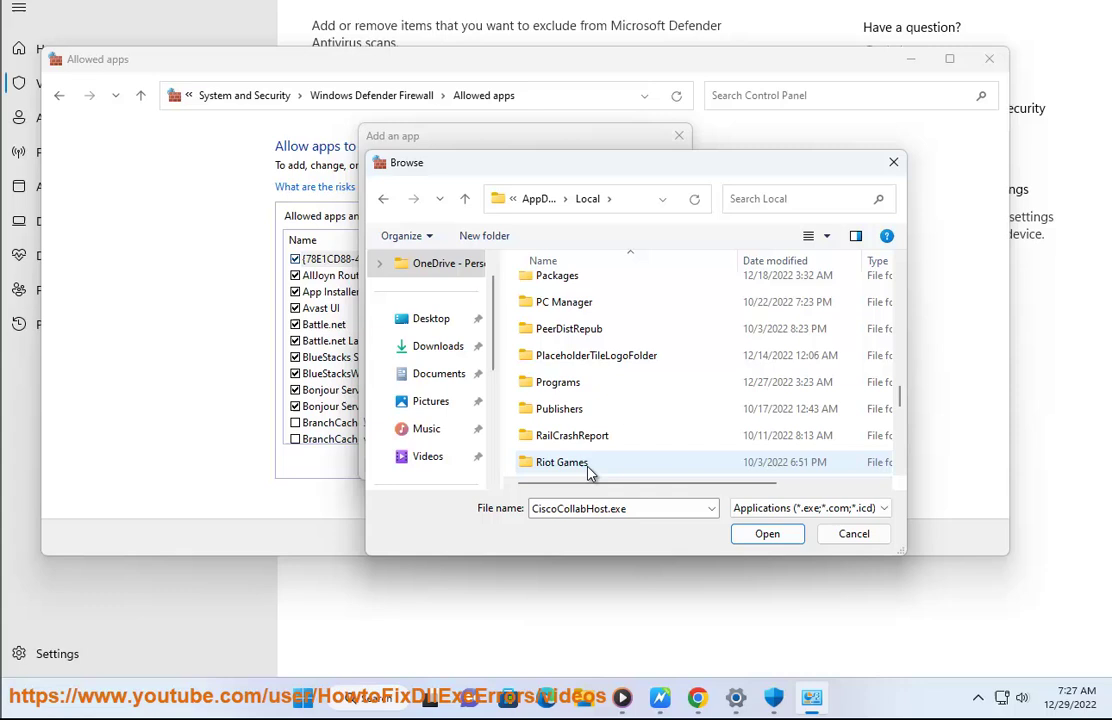
double_click(586, 466)
double_click(565, 318)
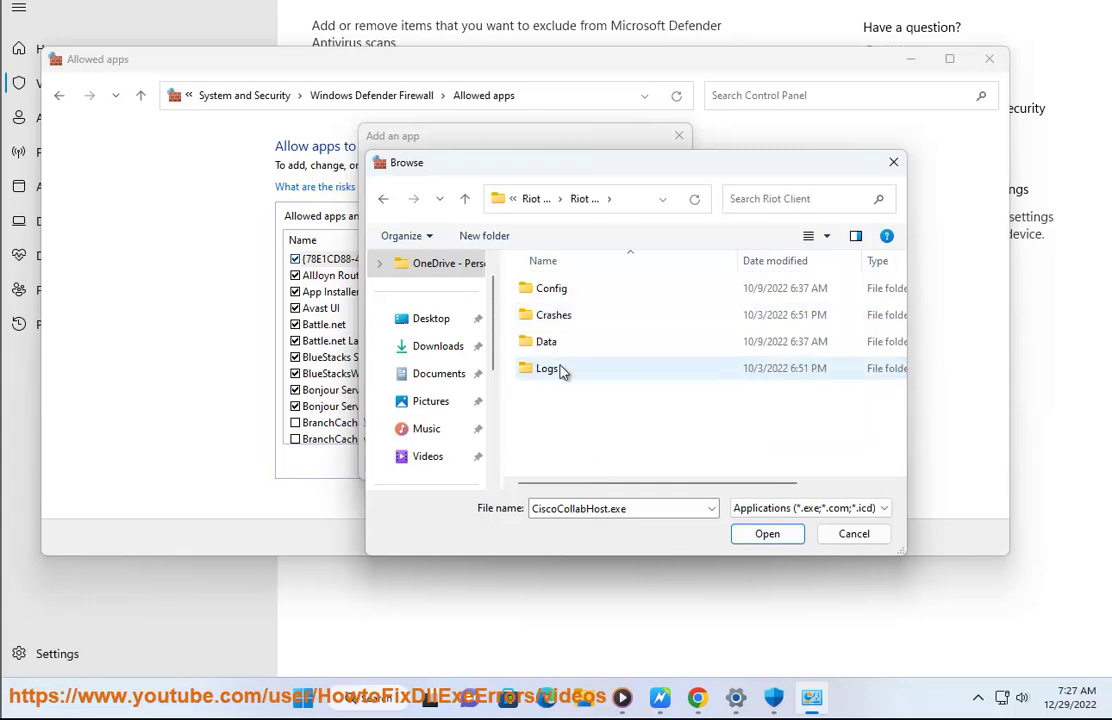
double_click(566, 294)
key(alt+Left)
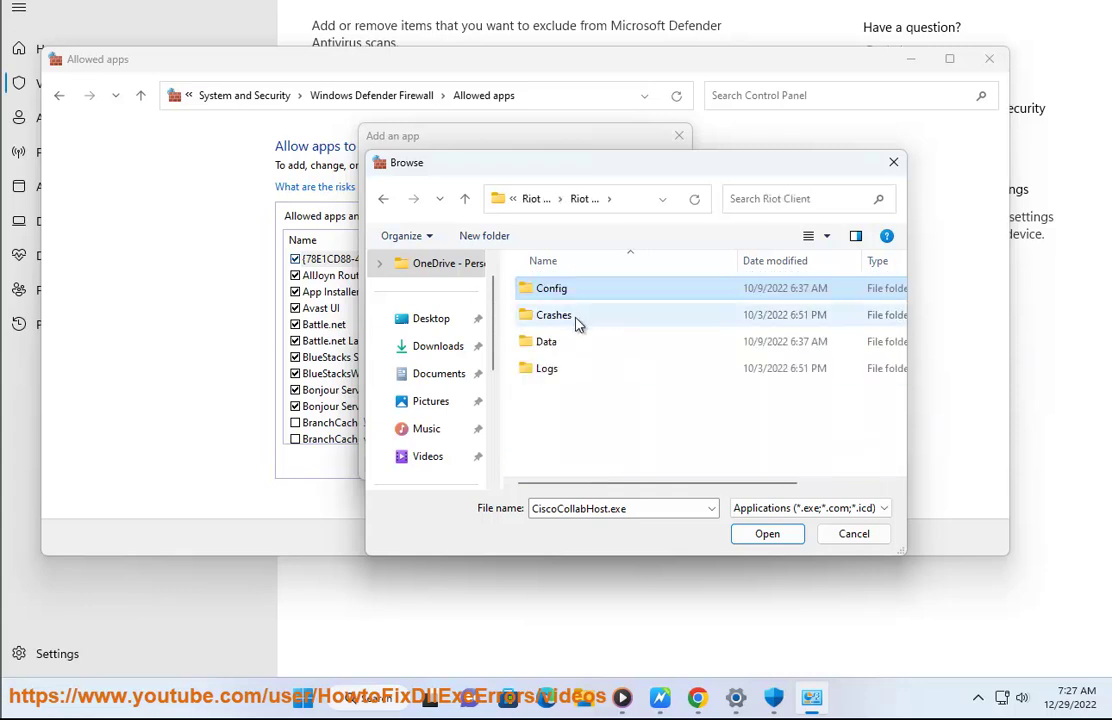
double_click(558, 379)
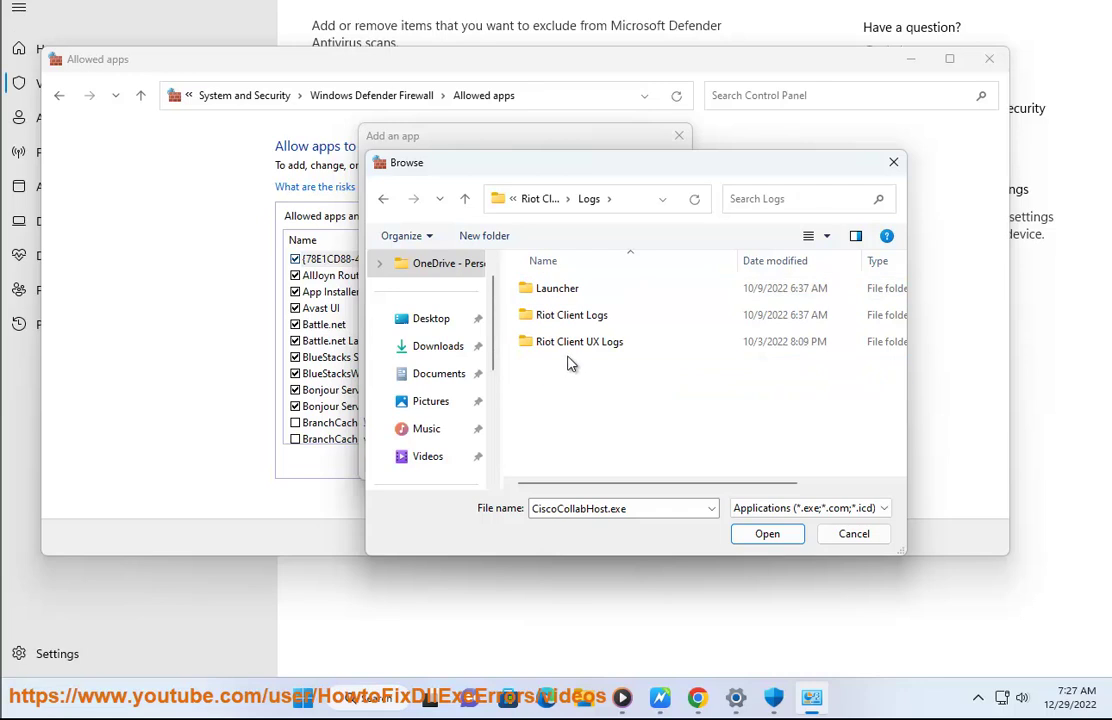
double_click(575, 296)
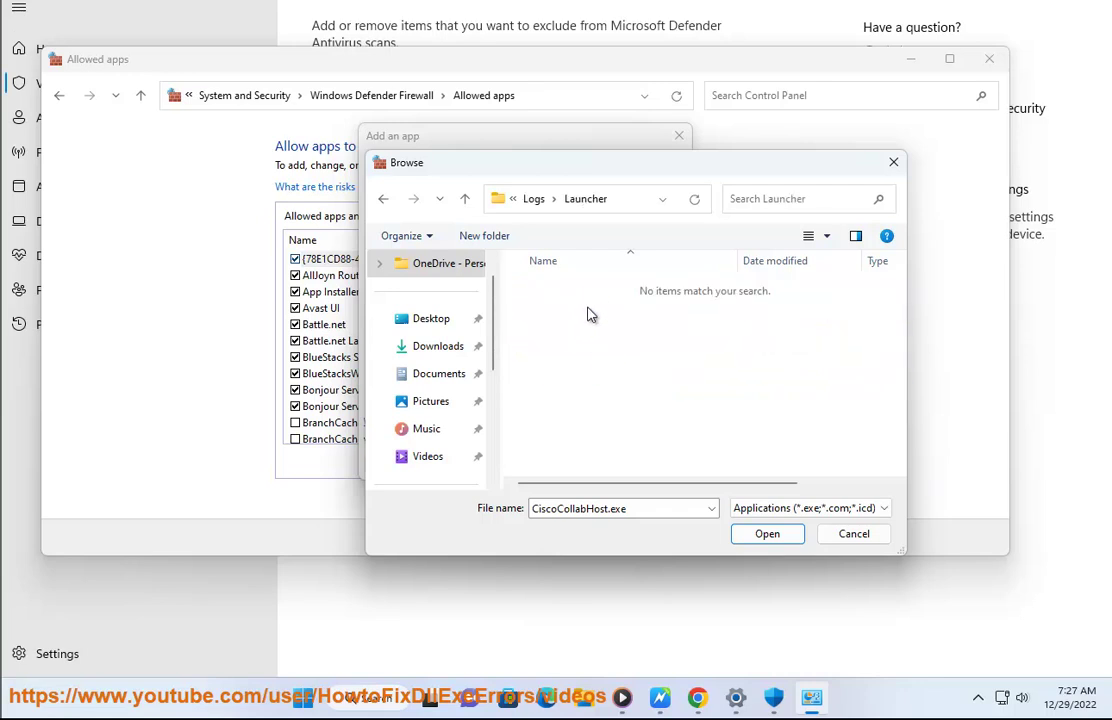
click(852, 538)
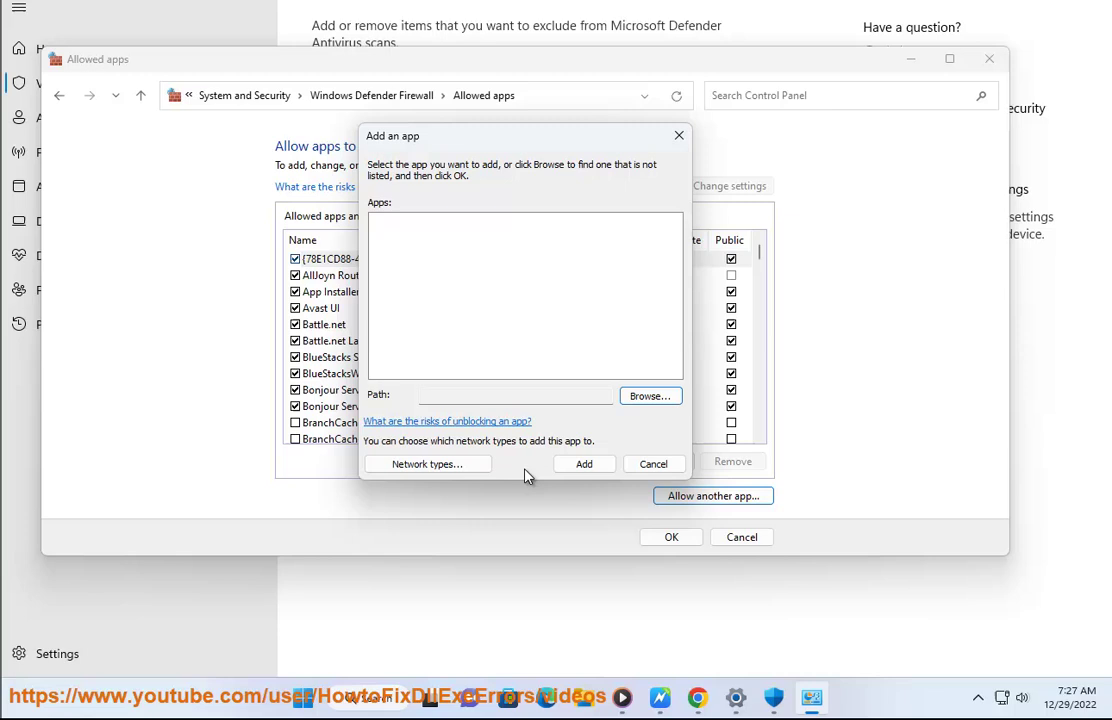
Step: Confirm Private and Public as the network types for the new firewall app, and cancel adding it
click(452, 468)
click(466, 308)
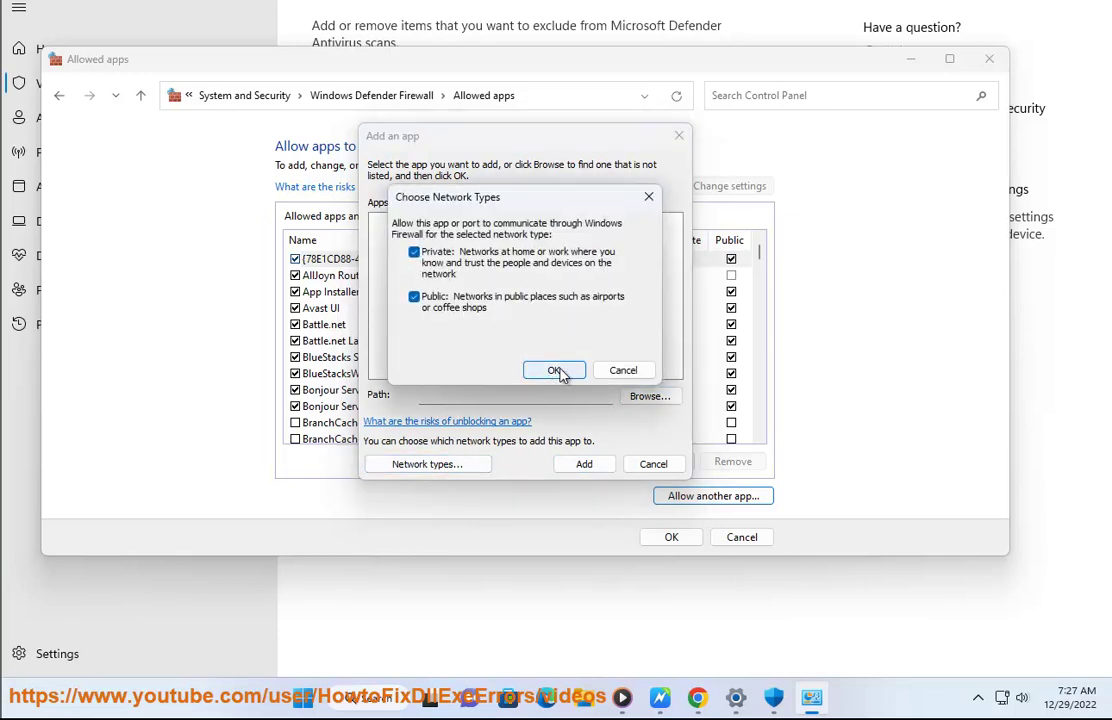
click(549, 369)
click(648, 464)
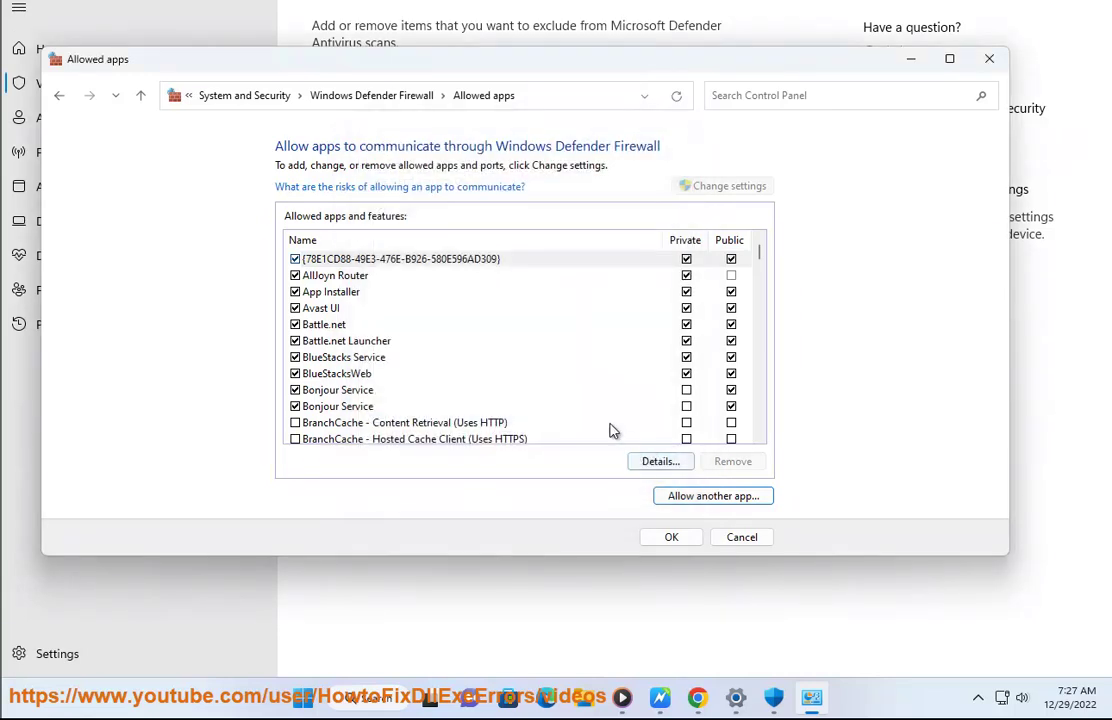
Step: Look down the allowed apps list, and close it along with Windows Security to return to the troubleshooting document
scroll(310, 288, down, 8)
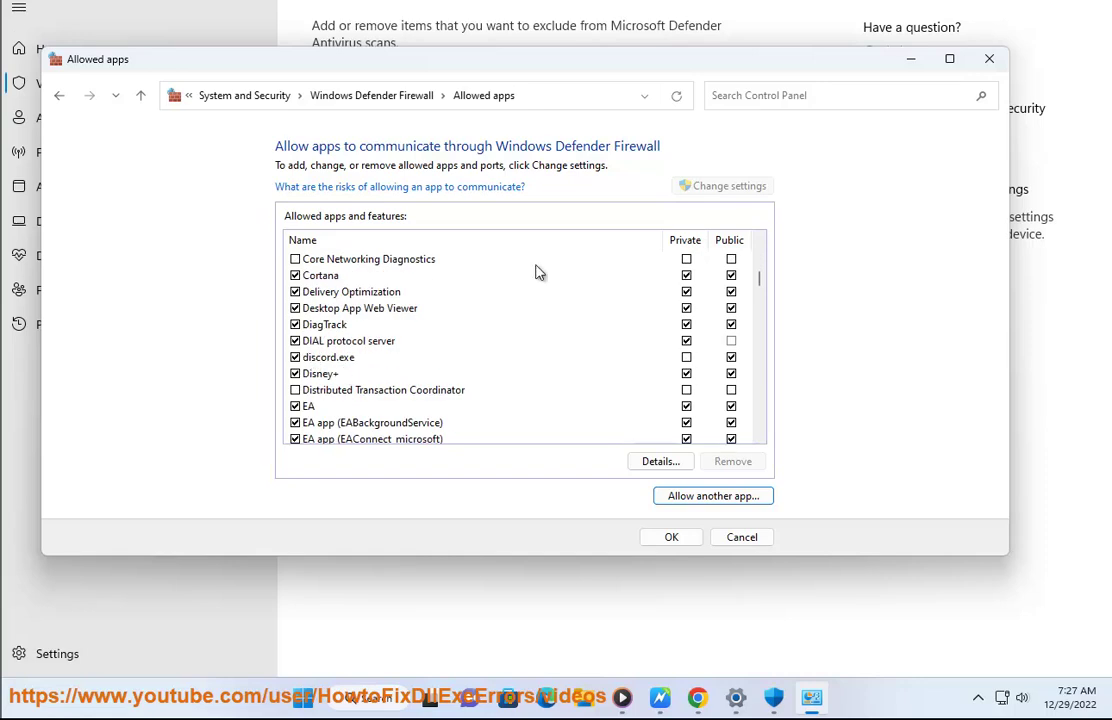
click(911, 57)
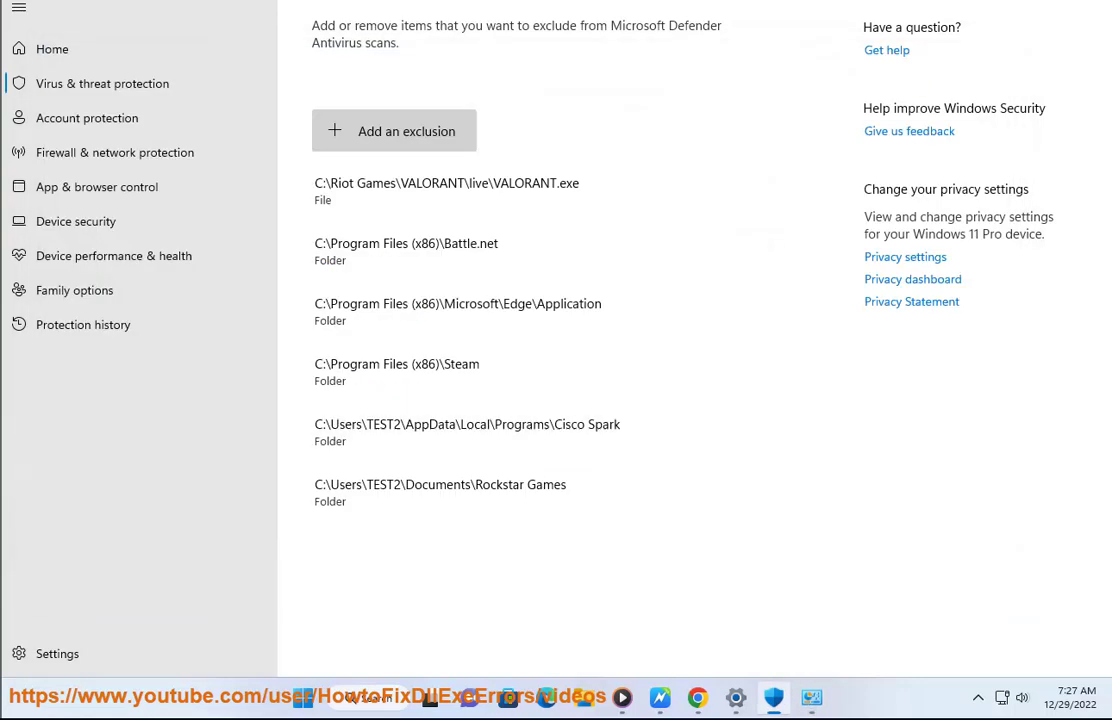
key(alt+F4)
click(799, 701)
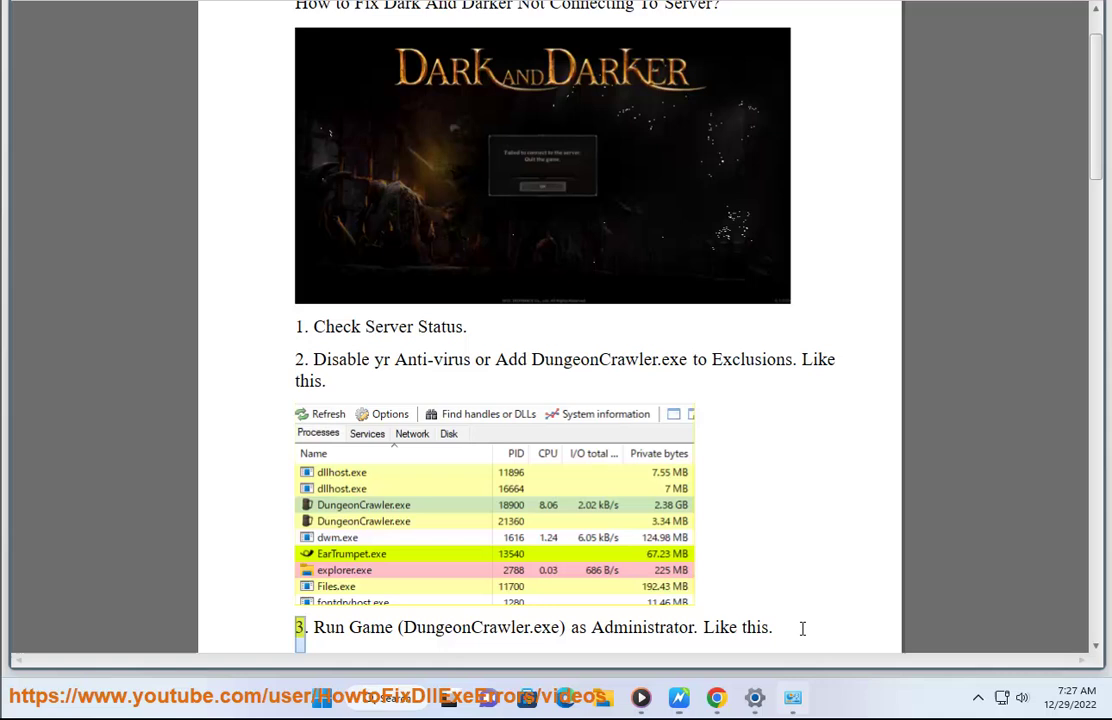
click(987, 59)
click(376, 4)
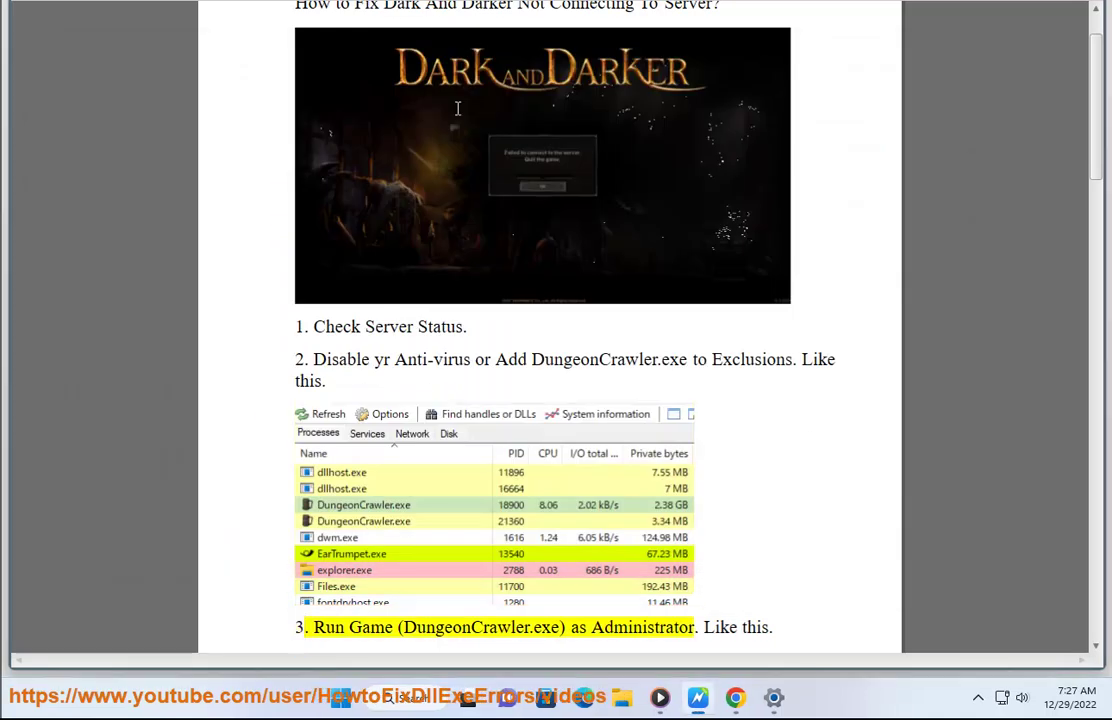
Step: Try to run Call of Duty as administrator from the desktop, dismiss the User Account Control request and return to the document
scroll(598, 420, down, 1)
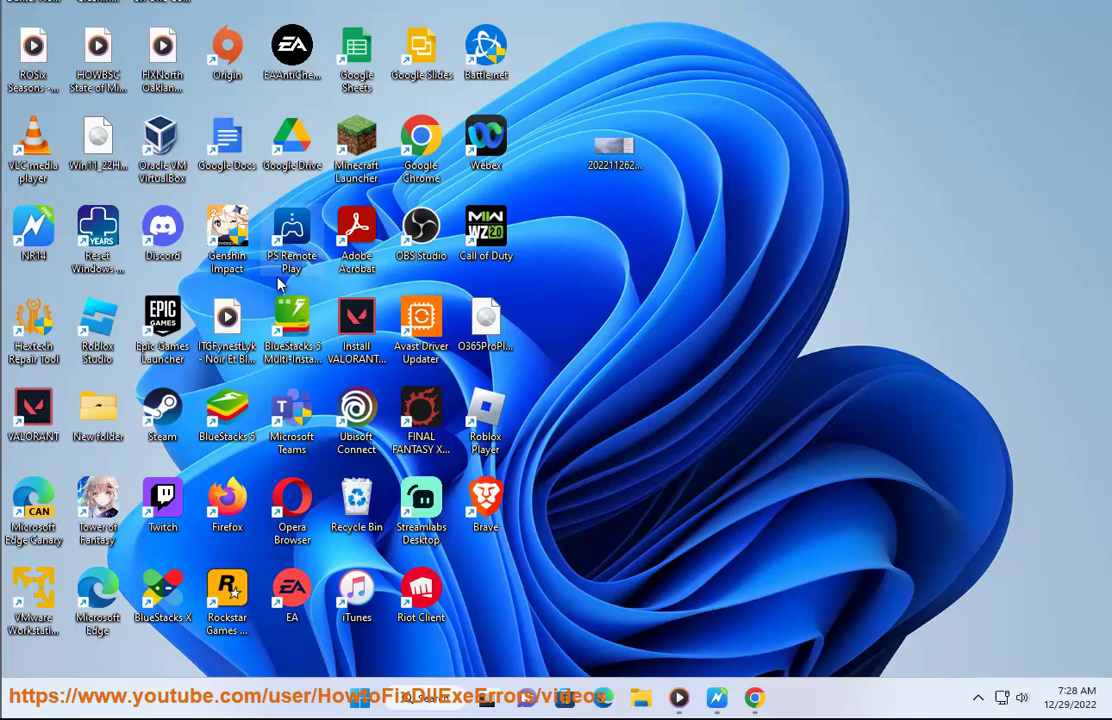
right_click(506, 236)
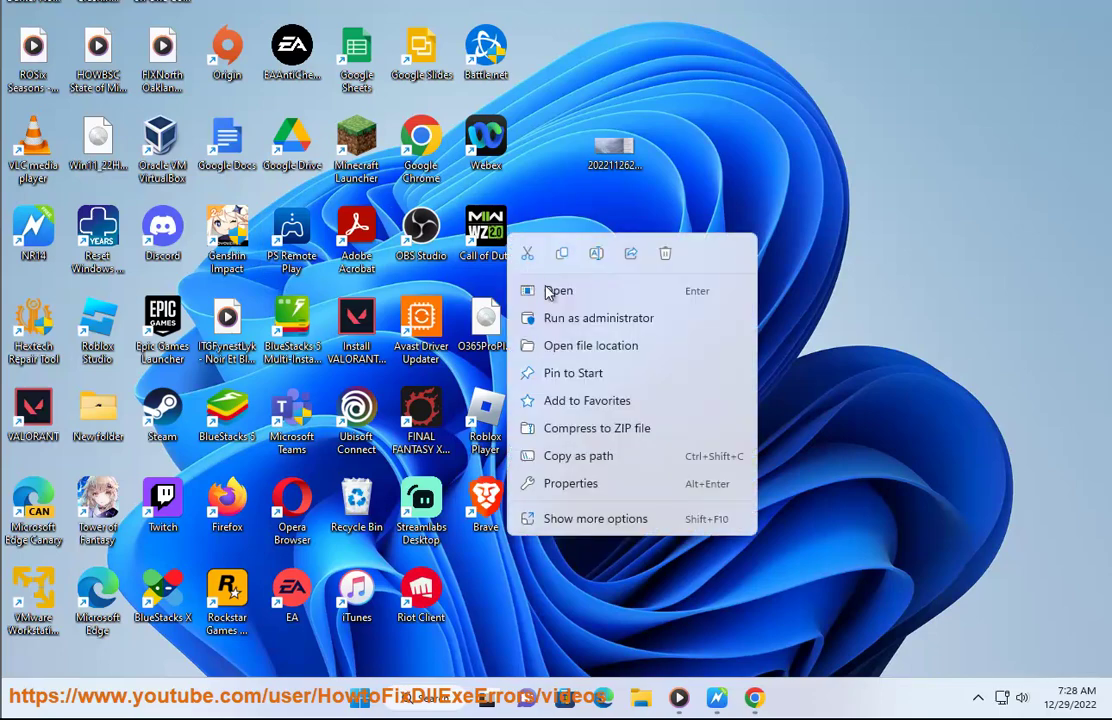
click(608, 320)
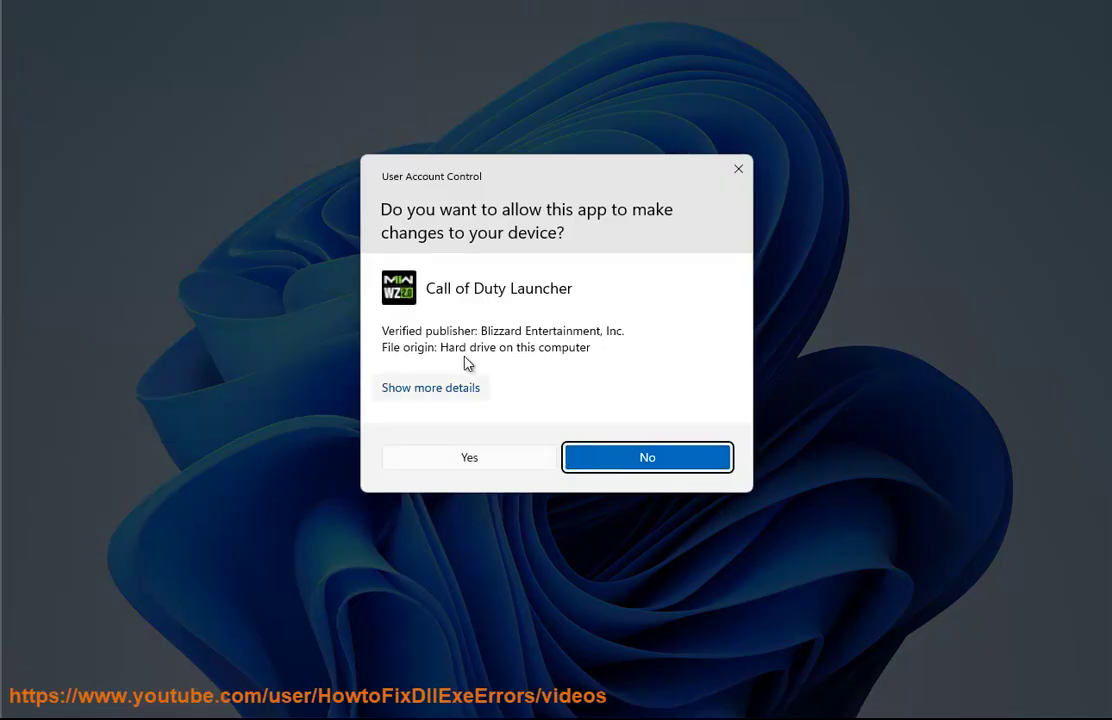
click(738, 168)
click(729, 698)
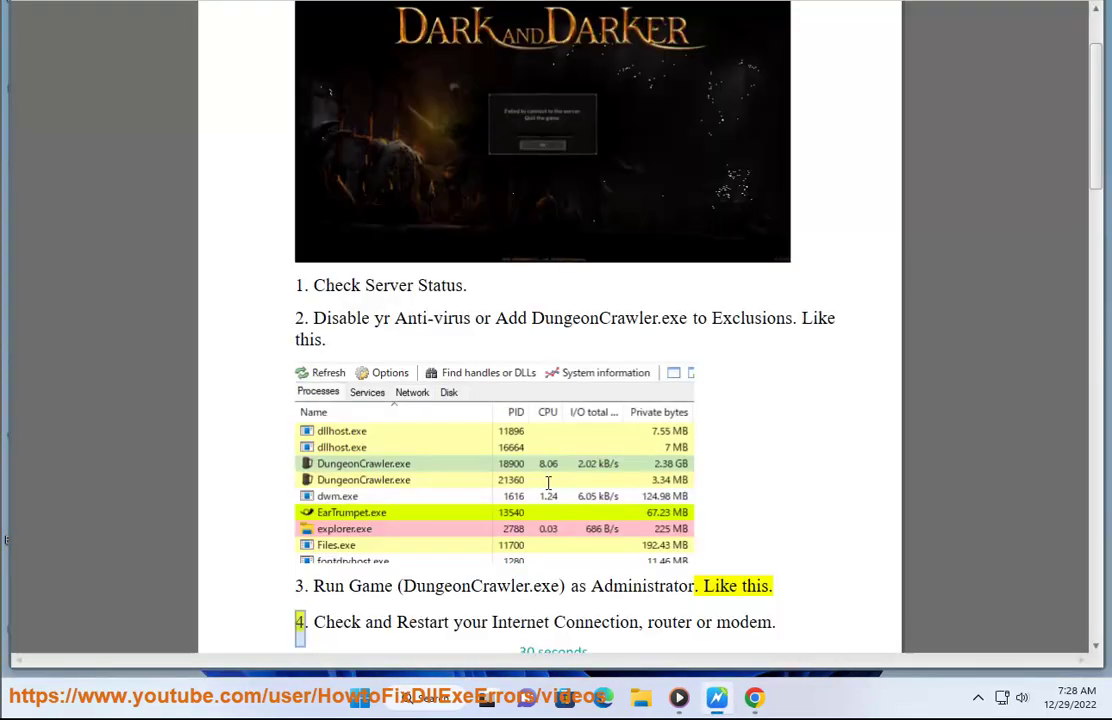
Step: Read the document's internet connection and VPN fixes, and open the VPN page in Windows Settings
scroll(646, 521, down, 5)
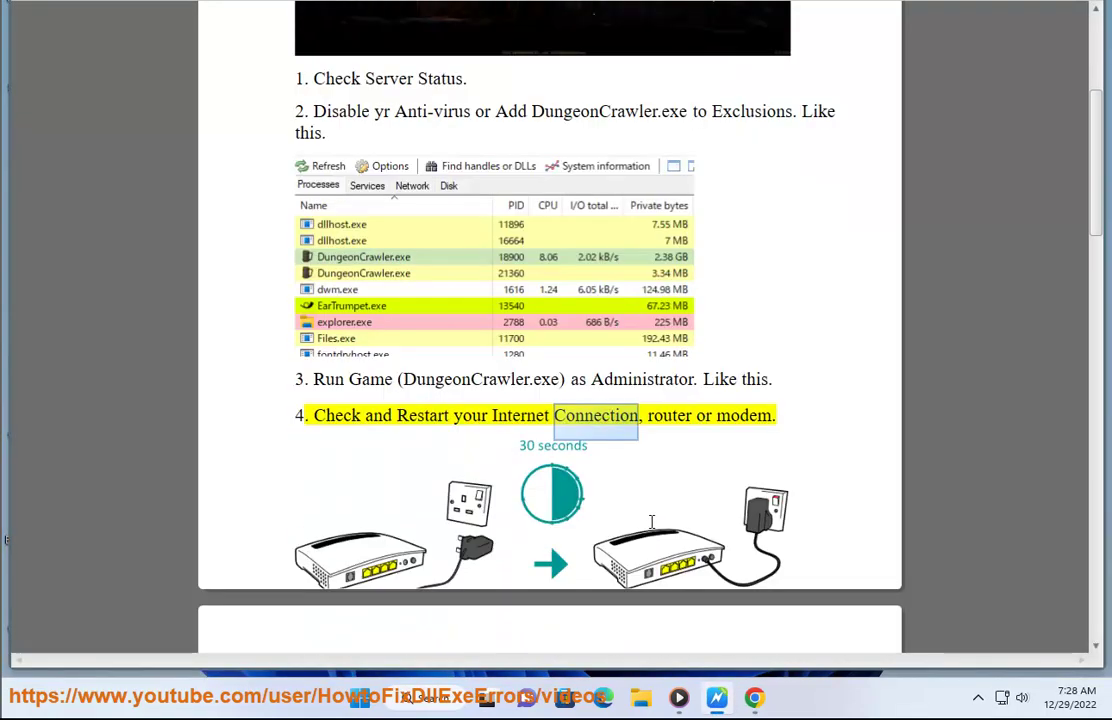
scroll(651, 521, down, 1)
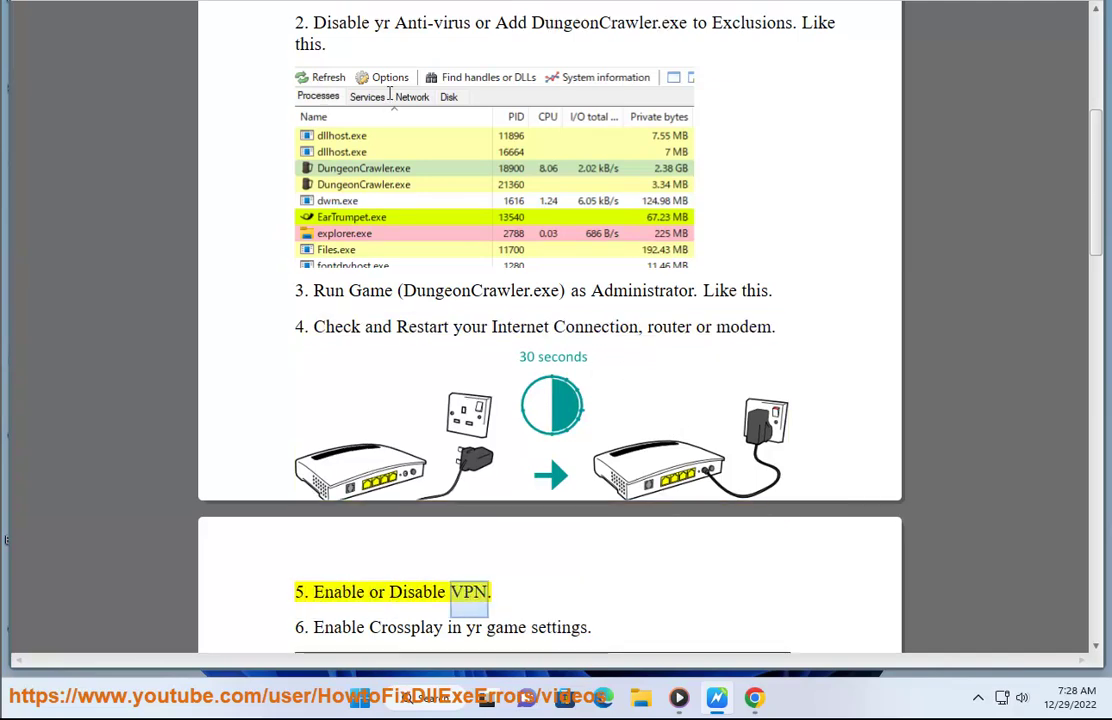
click(368, 703)
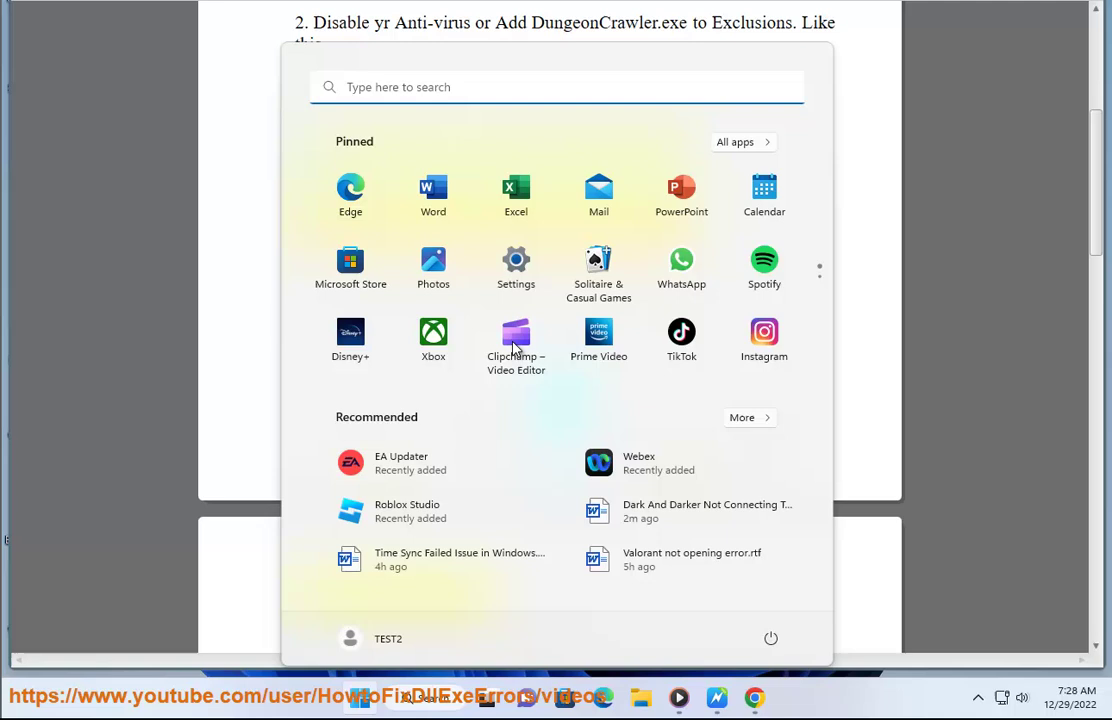
click(516, 262)
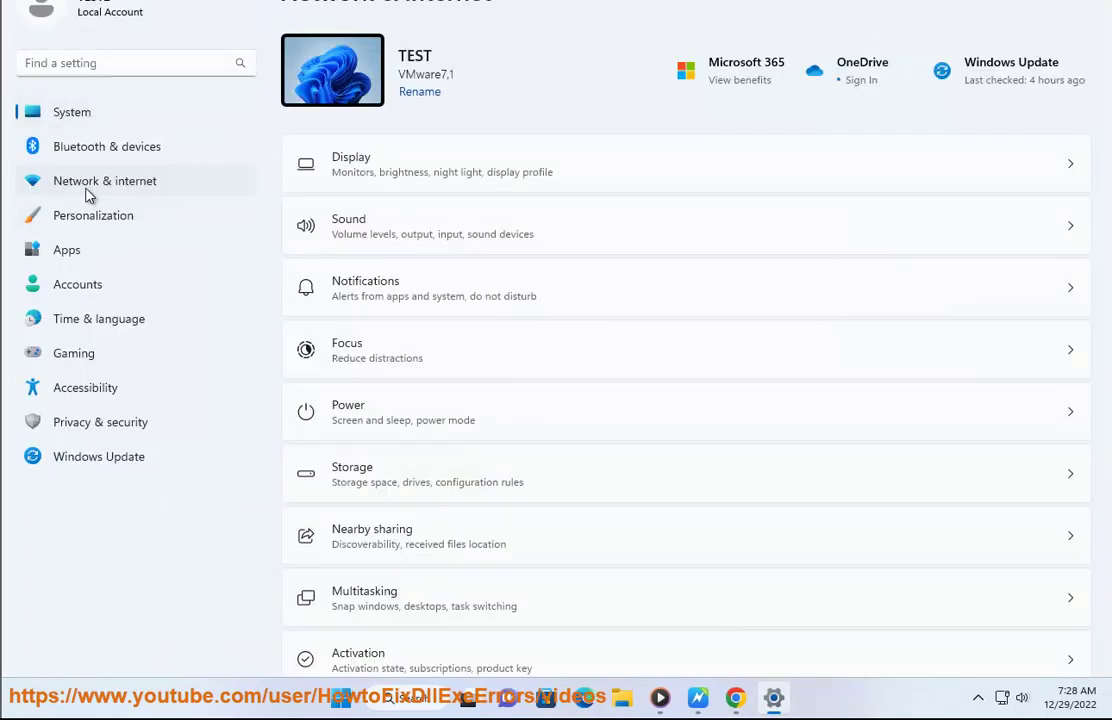
click(86, 184)
click(493, 220)
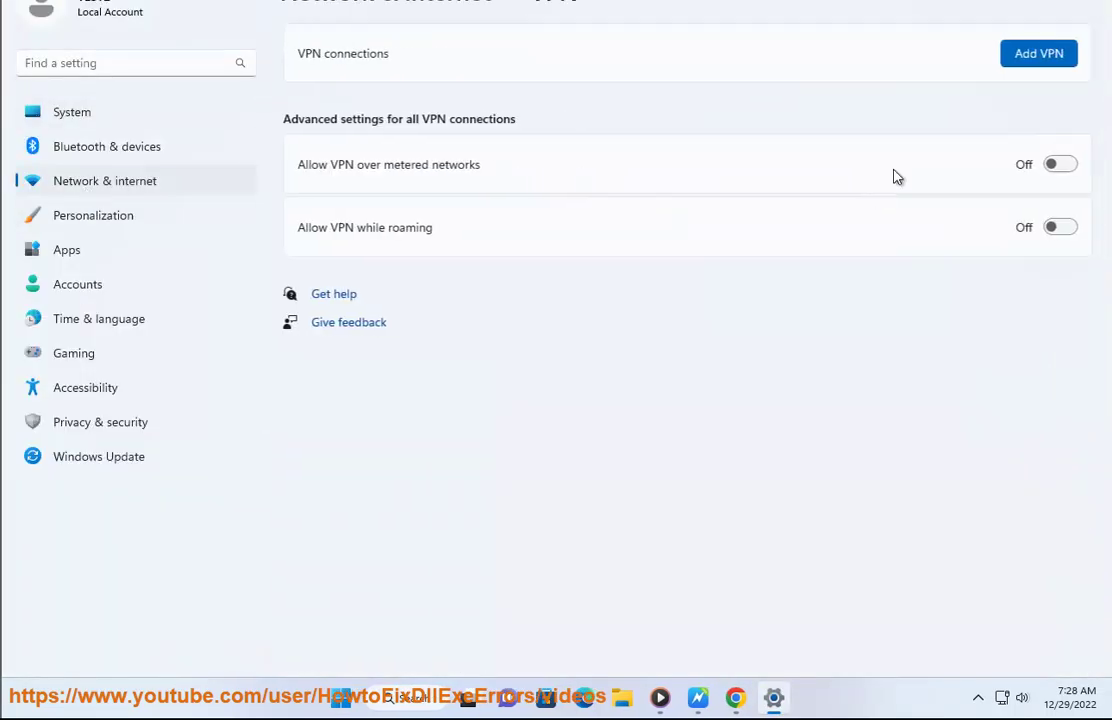
Step: Start adding a VPN connection and set its VPN type to Secure Socket Tunneling Protocol (SSTP)
click(1039, 60)
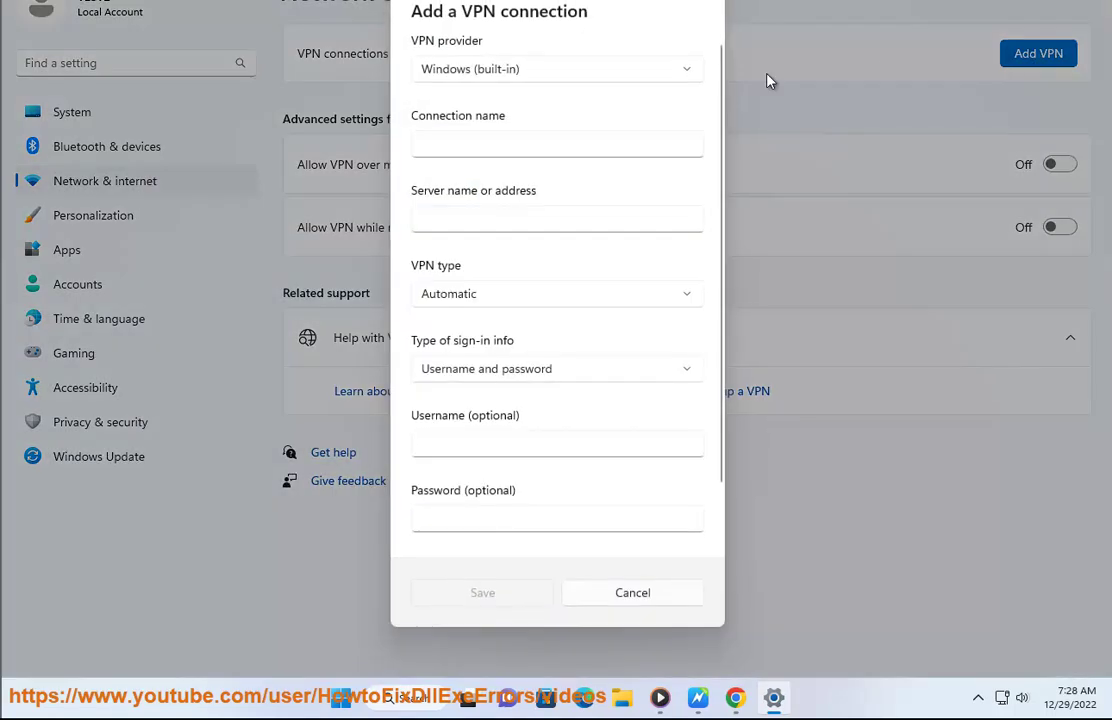
click(542, 72)
click(532, 77)
click(513, 299)
click(515, 297)
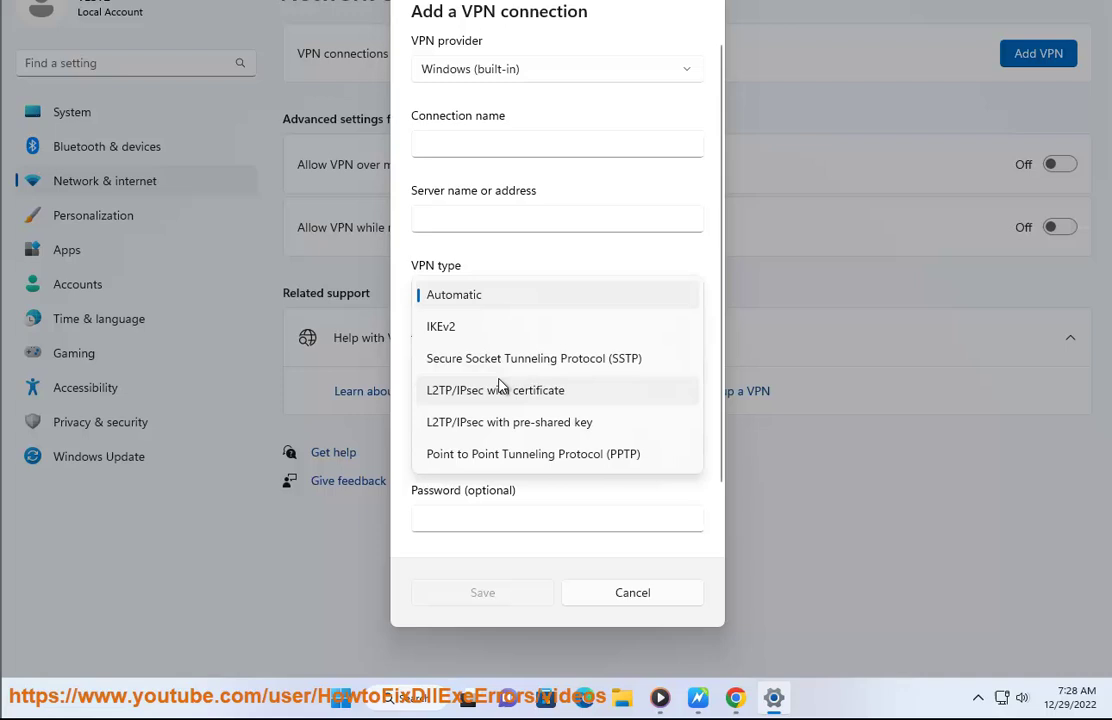
click(504, 362)
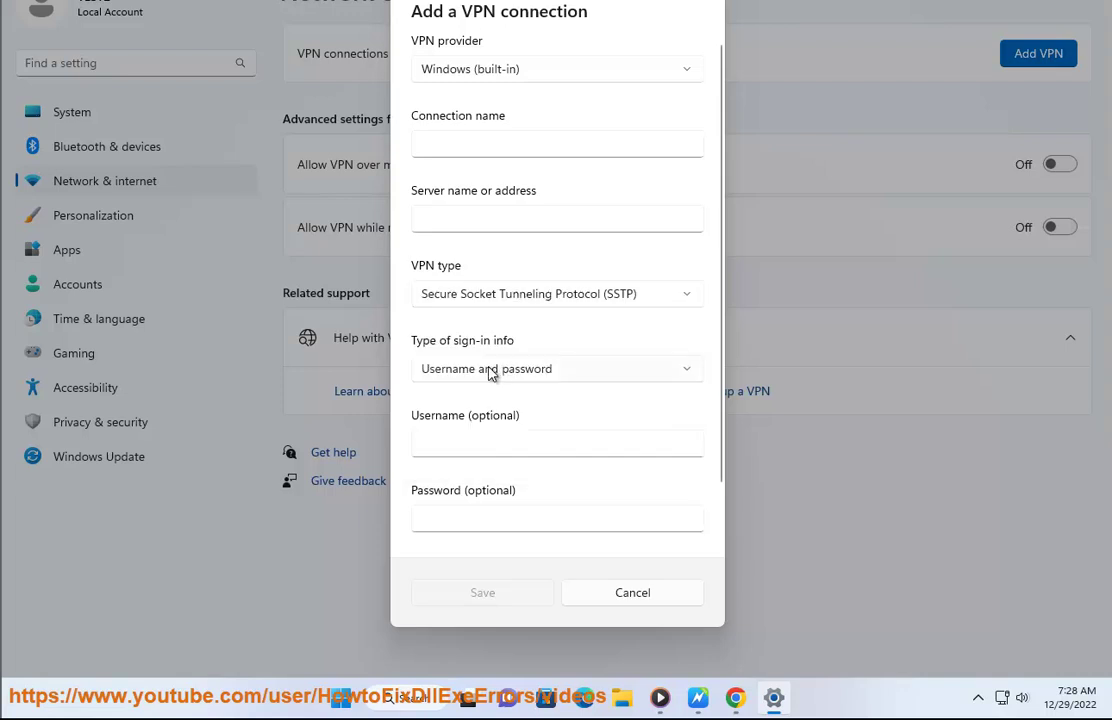
Step: Go over the empty connection fields, cancel the new VPN connection and minimise Settings to show the document
click(463, 149)
click(461, 217)
click(458, 518)
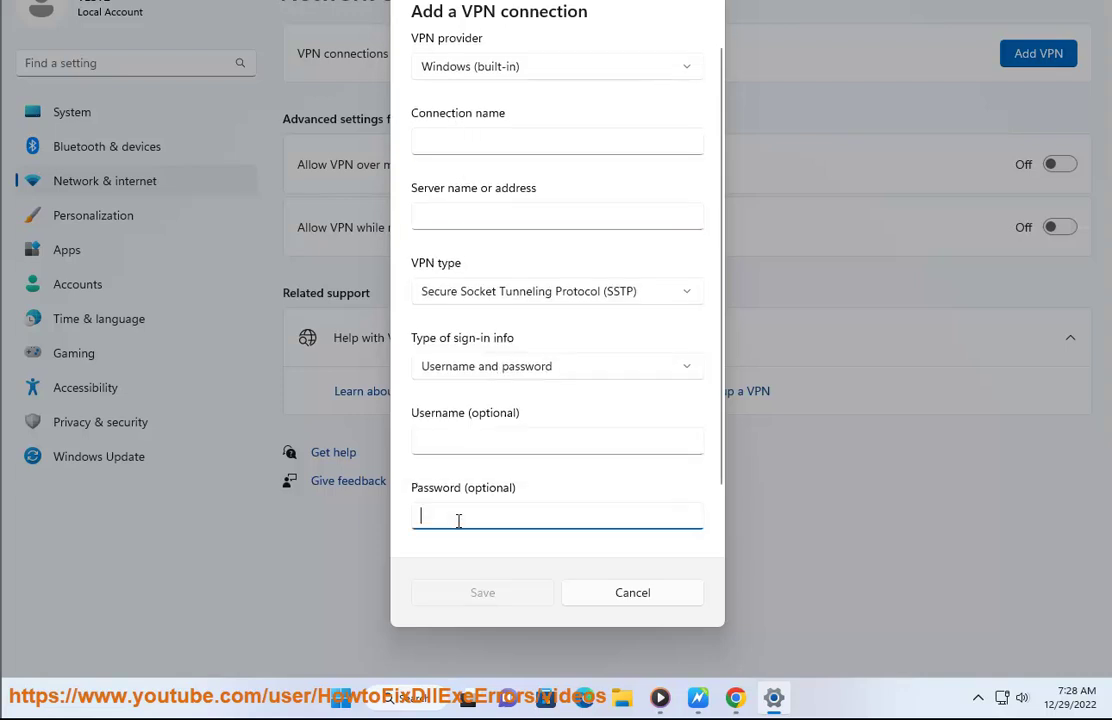
click(608, 598)
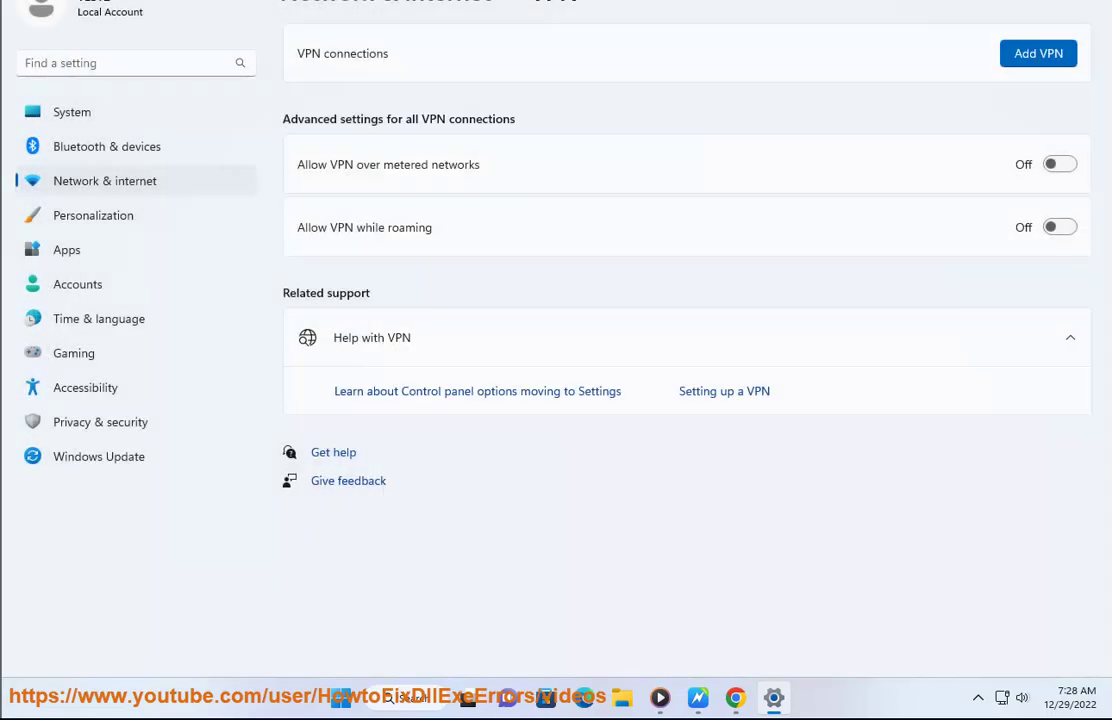
click(1010, 2)
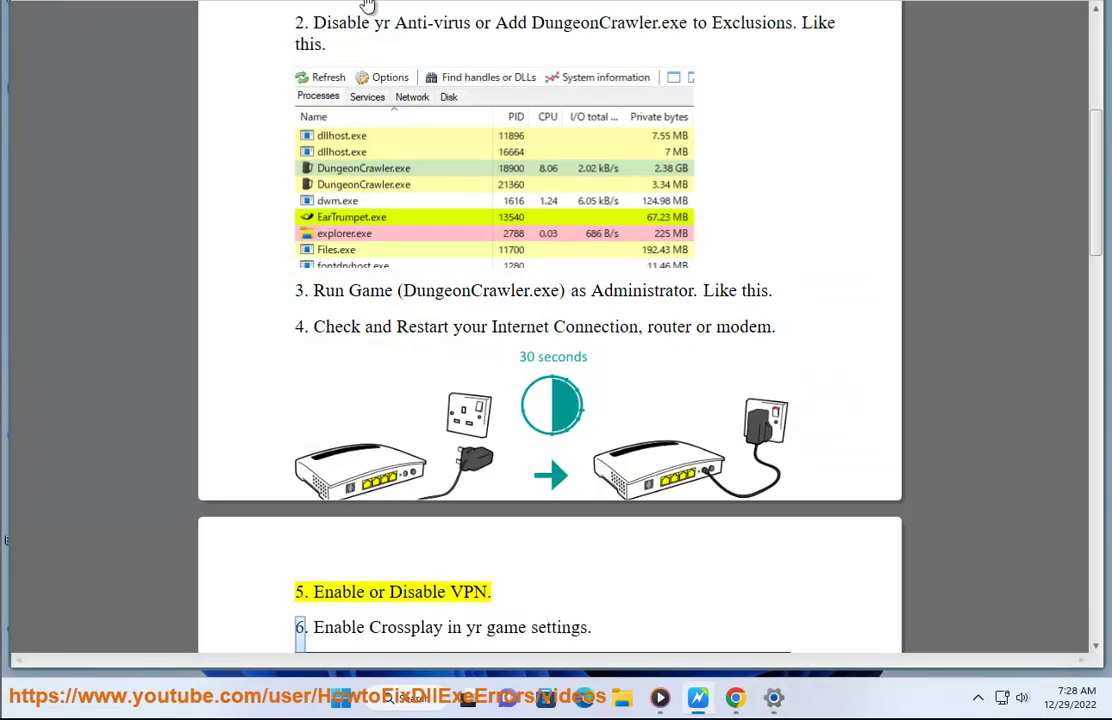
Step: Read the document's crossplay, relaunch and restart fixes, and show the Windows Restart option without restarting the PC
scroll(621, 519, down, 3)
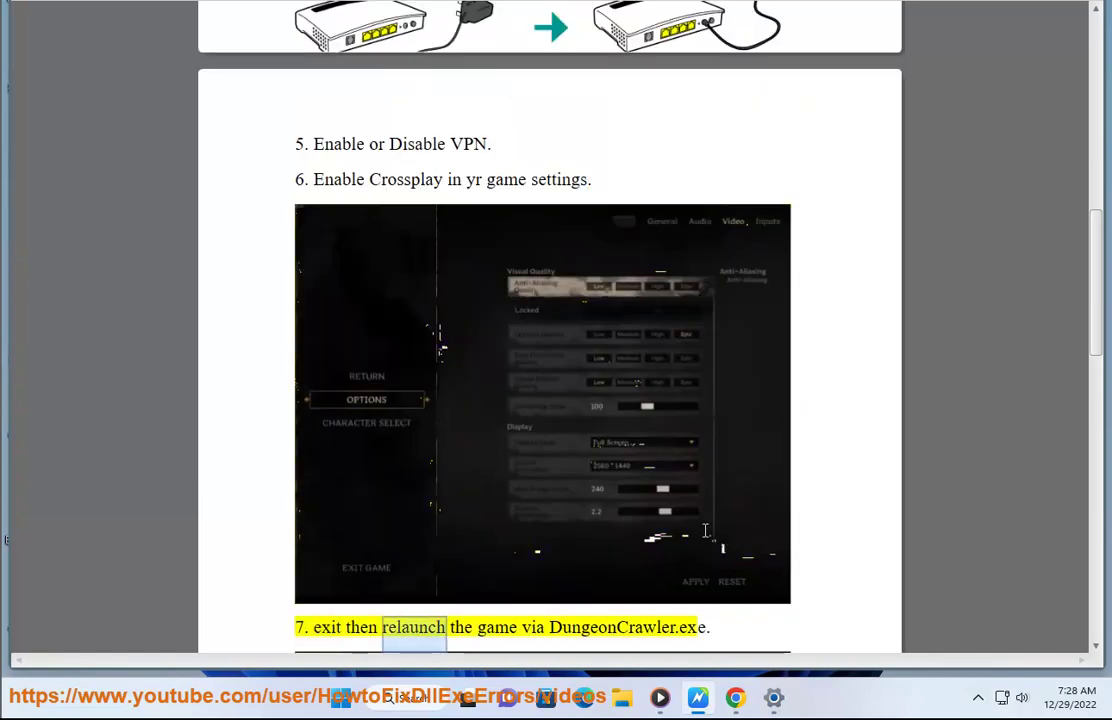
scroll(675, 560, down, 4)
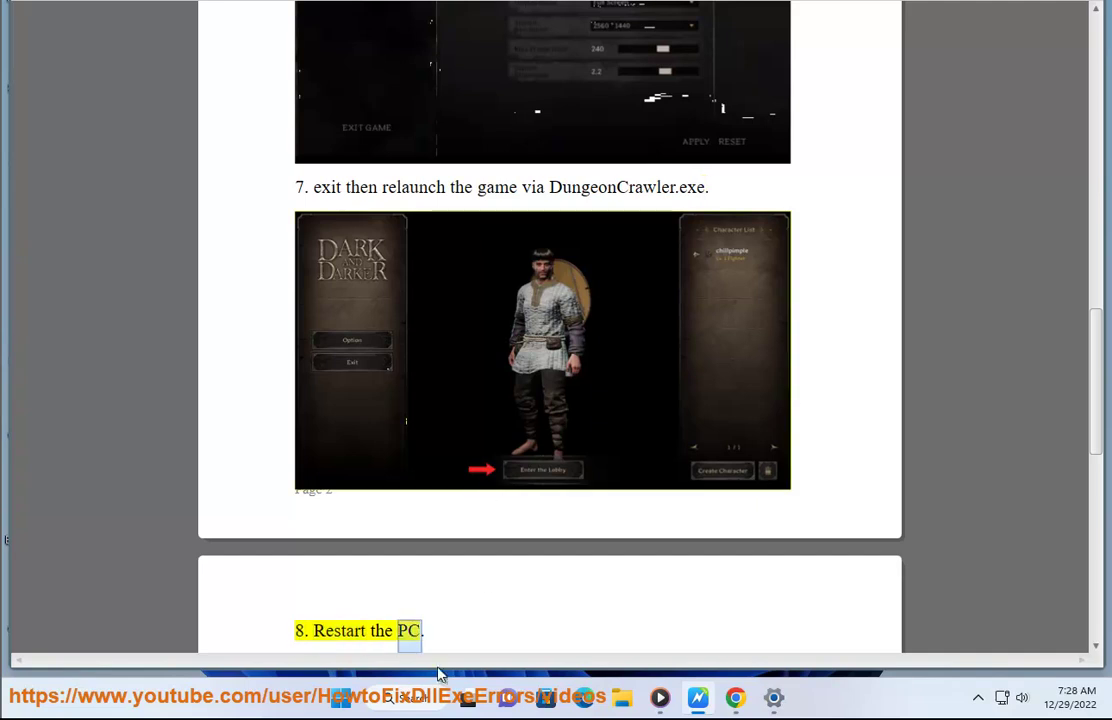
click(343, 700)
click(773, 640)
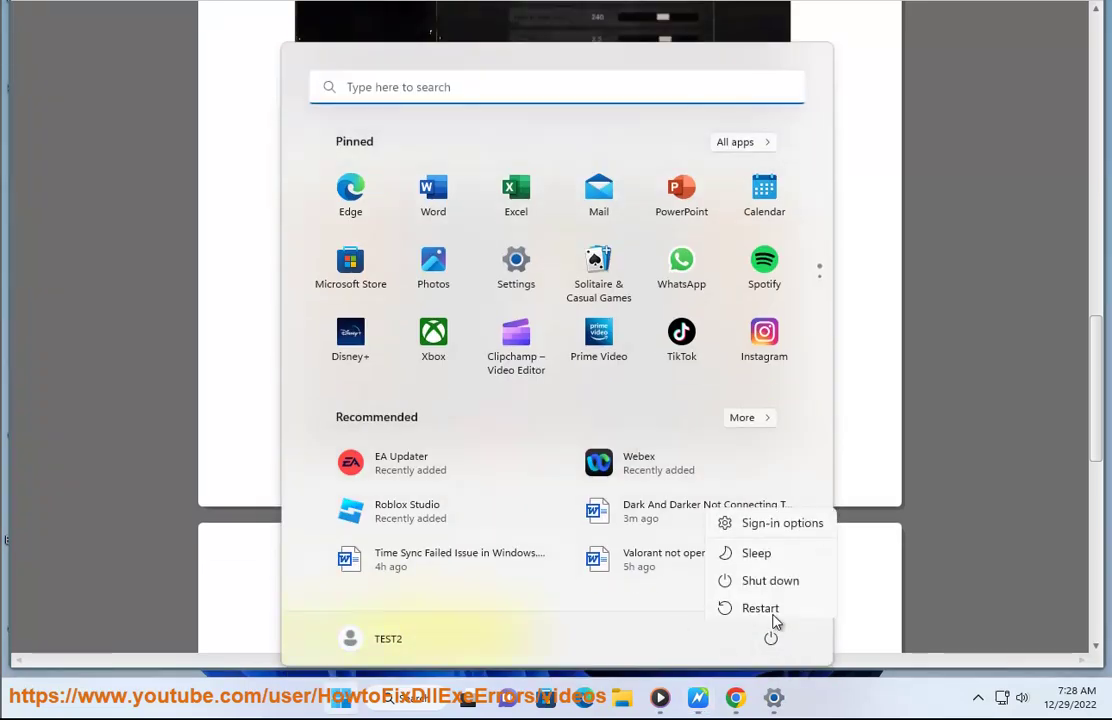
key(Escape)
Step: Read the Steam repair fix, run Steam as administrator up to its sign-in window and return to the document
scroll(708, 557, down, 4)
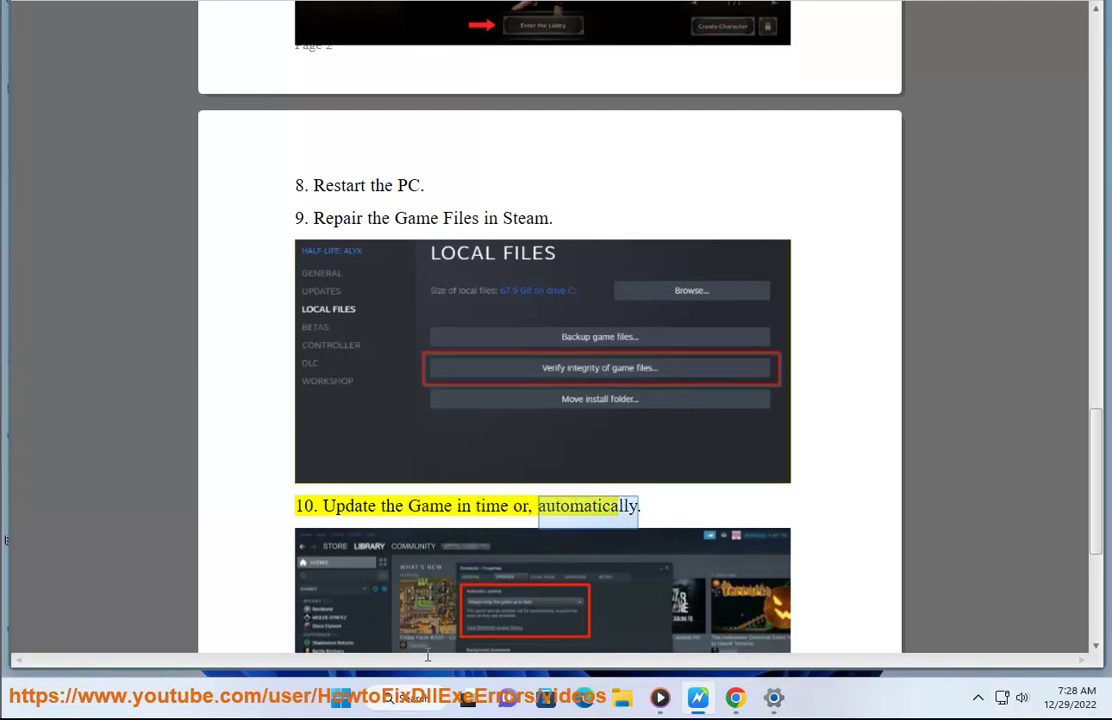
click(415, 697)
text(ST)
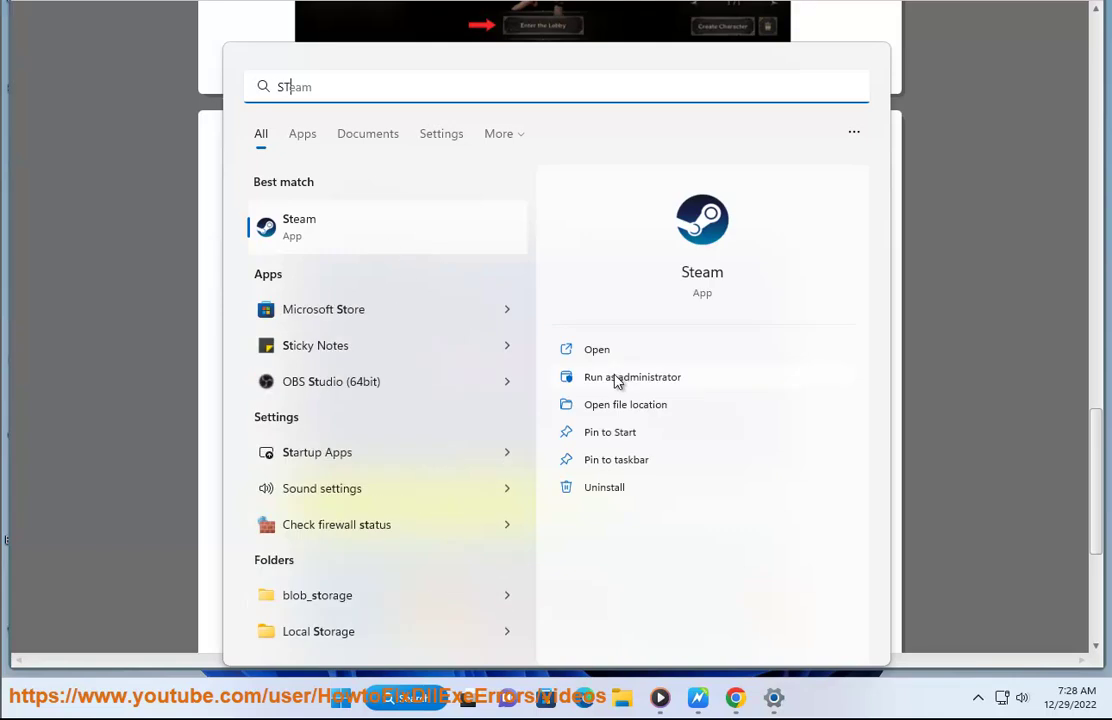
click(617, 378)
click(499, 463)
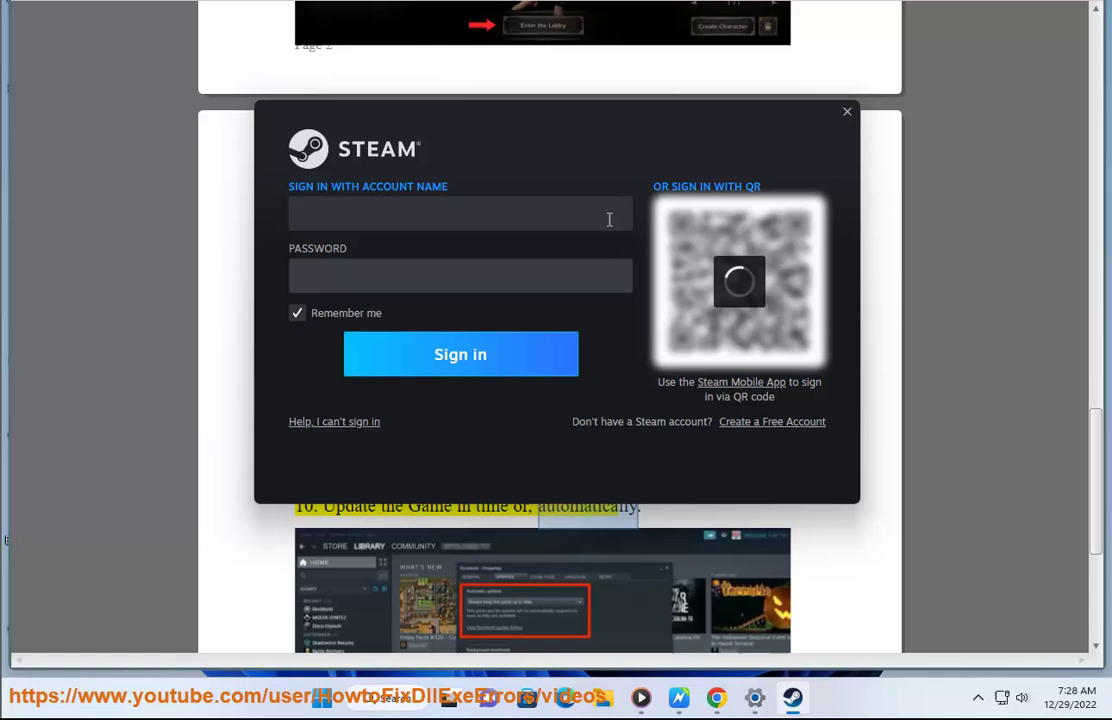
click(976, 288)
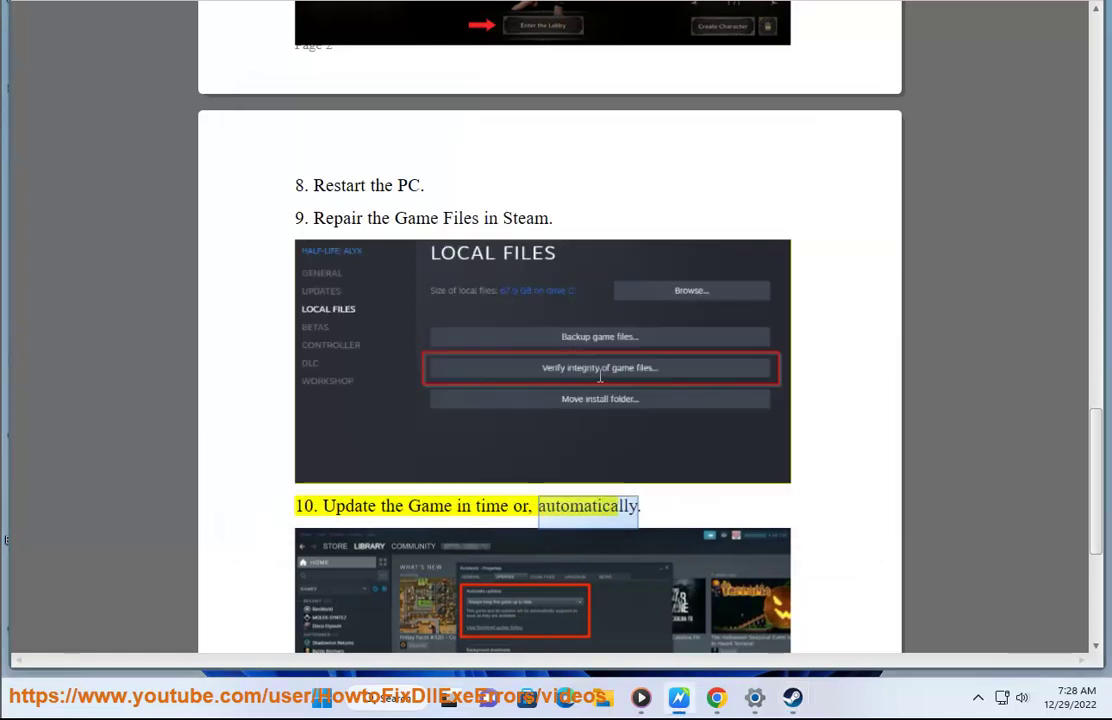
Step: Read the game update fix in the document and search Google in Chrome for "dark and darker CHANGENOTE"
scroll(600, 375, down, 3)
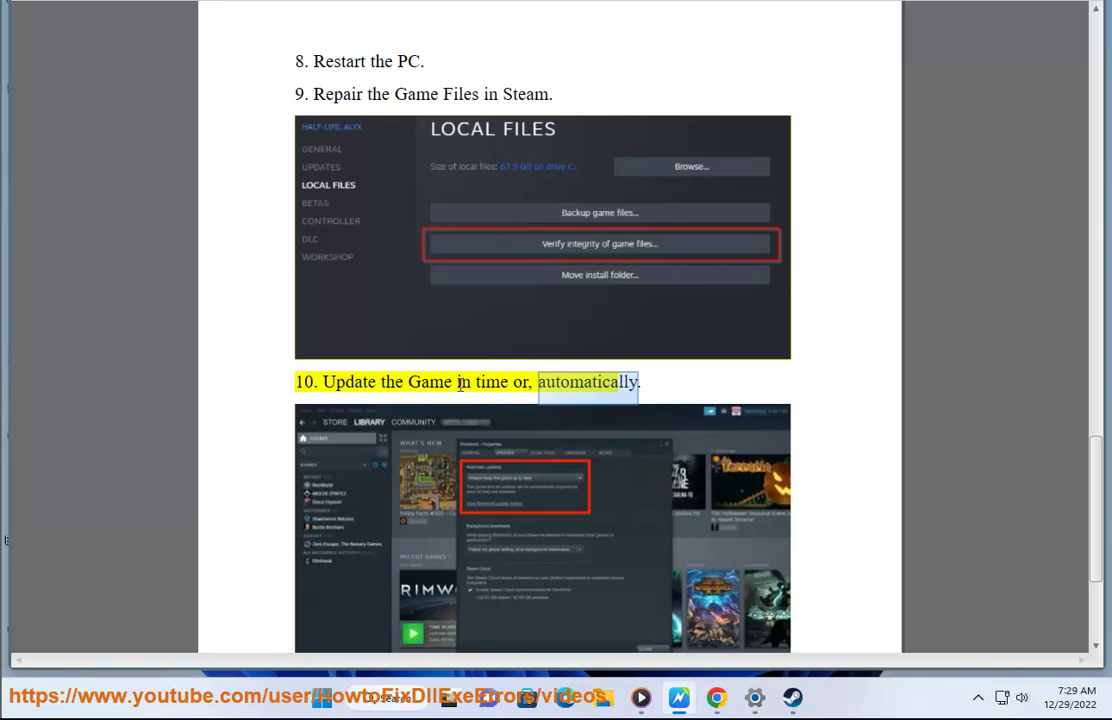
drag(456, 384, 379, 388)
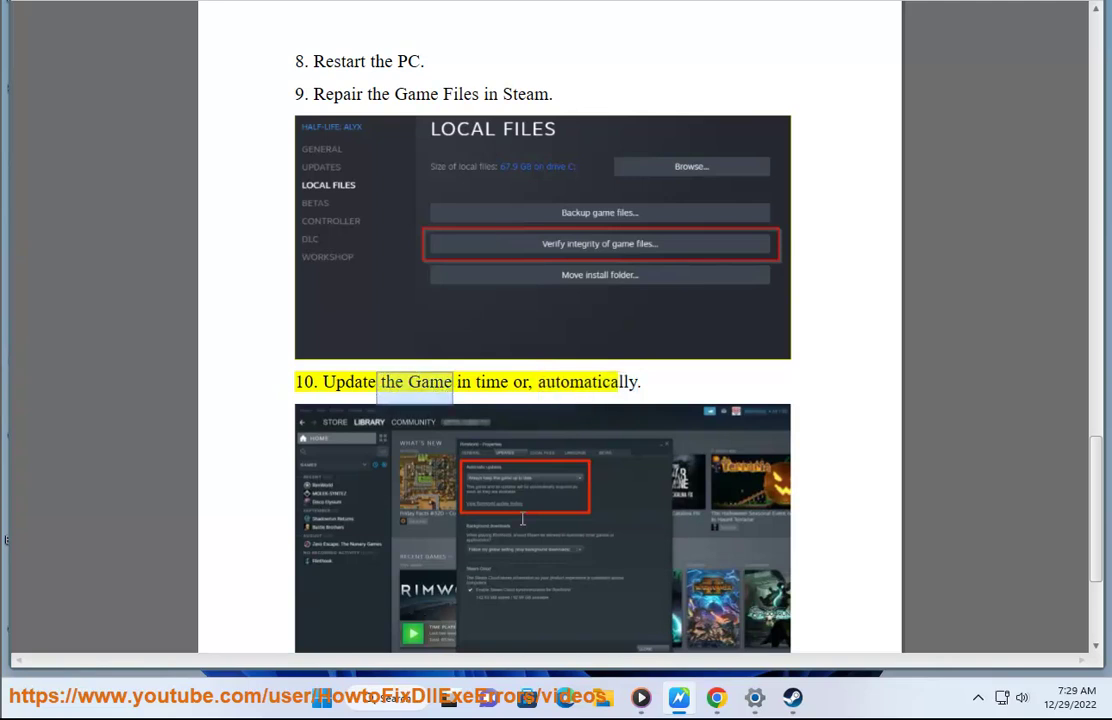
click(726, 703)
drag(340, 128, 472, 122)
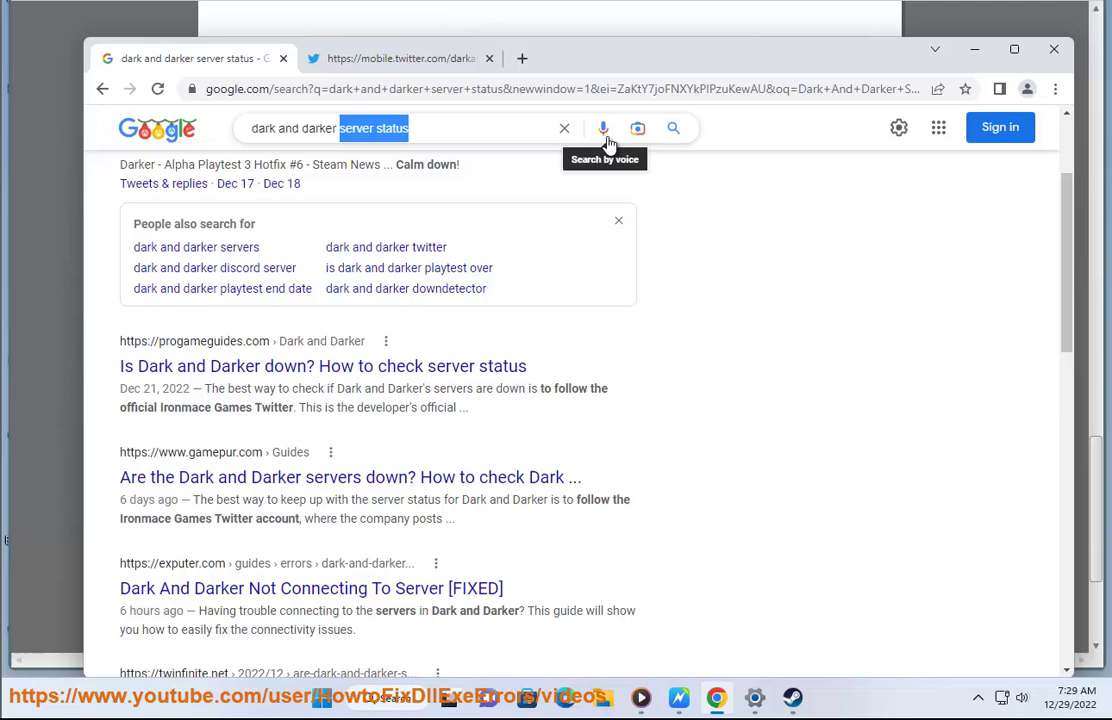
text(CHANGENOTE)
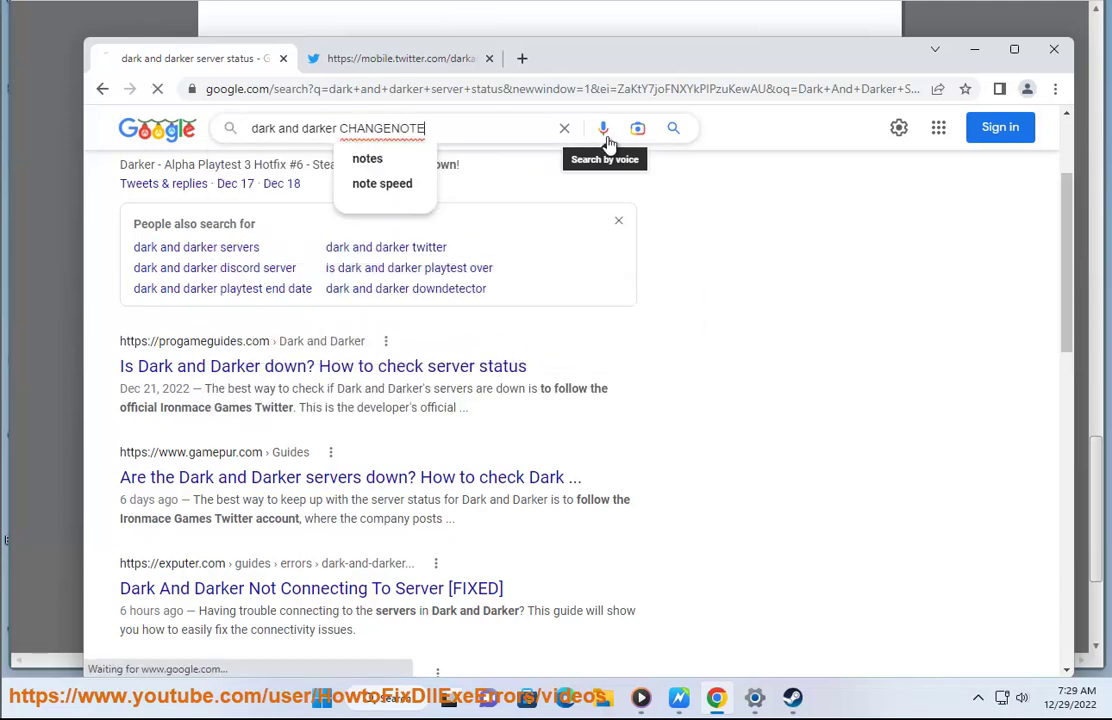
key(Return)
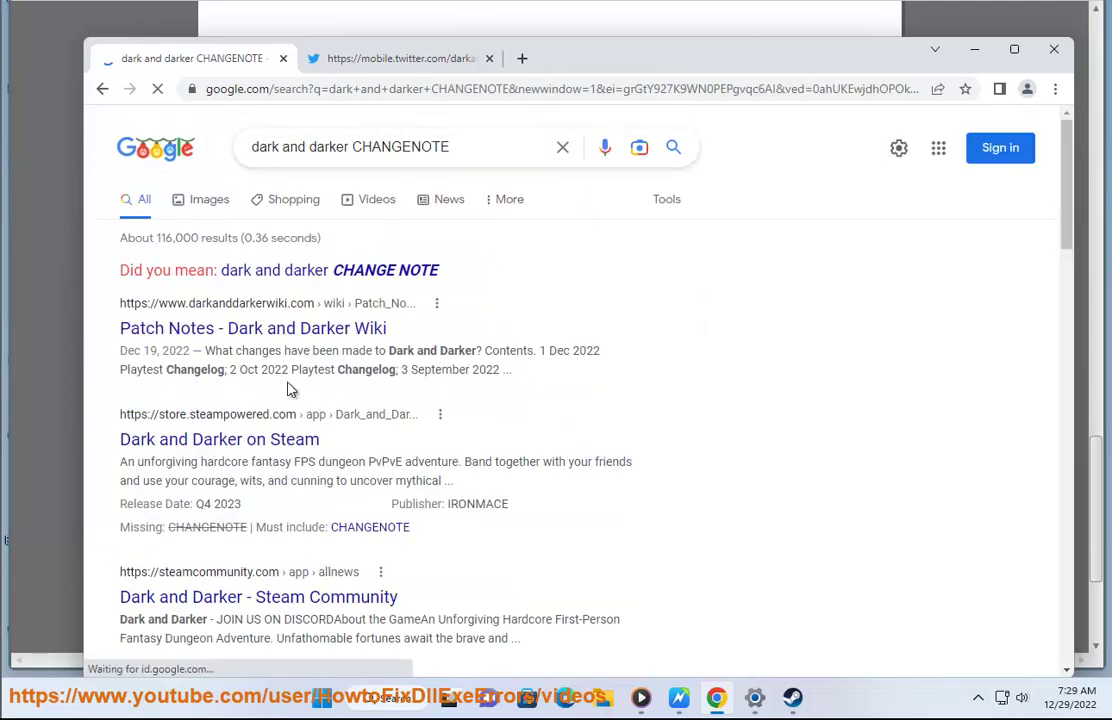
Step: Examine the patch notes date and the Steam release date and publisher in the search results
drag(200, 356, 120, 360)
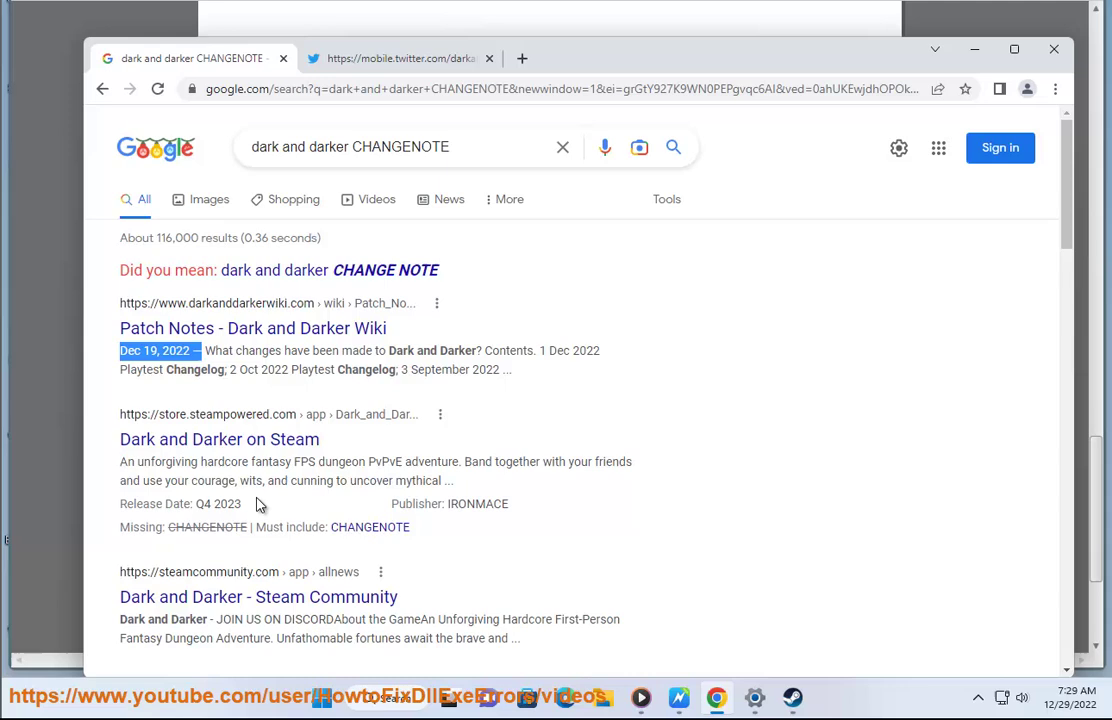
drag(258, 505, 214, 504)
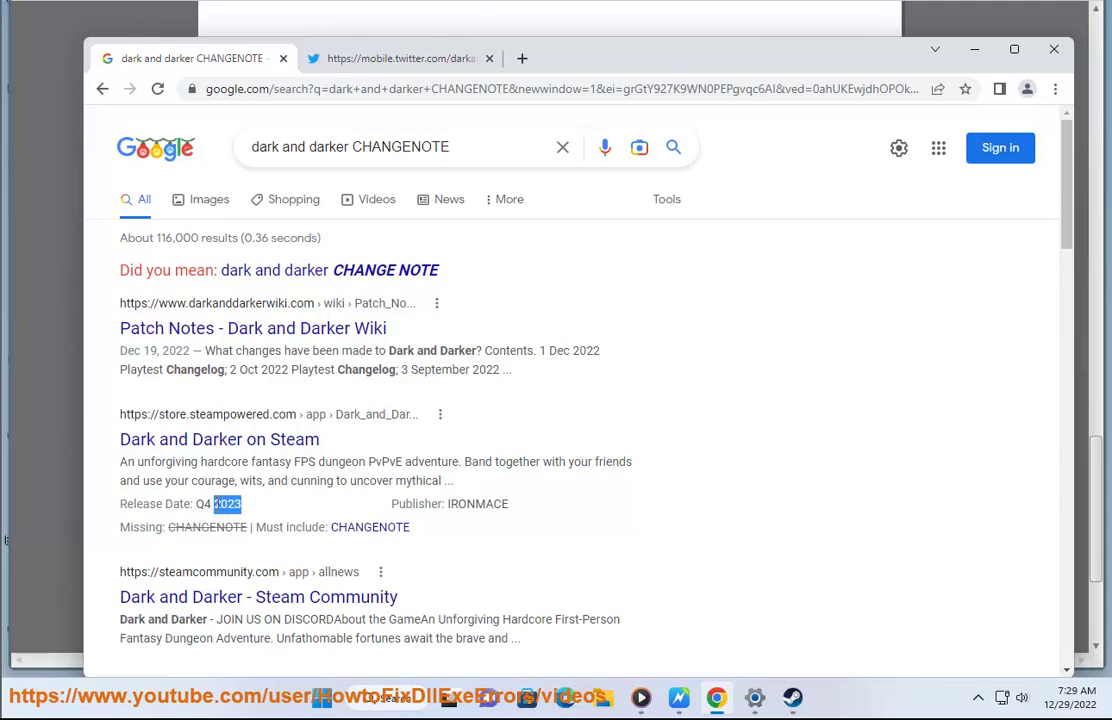
drag(527, 509, 405, 497)
click(518, 503)
Step: View the Dark and Darker Twitter page, decline its notifications and look through the pinned and recent tweets
click(405, 58)
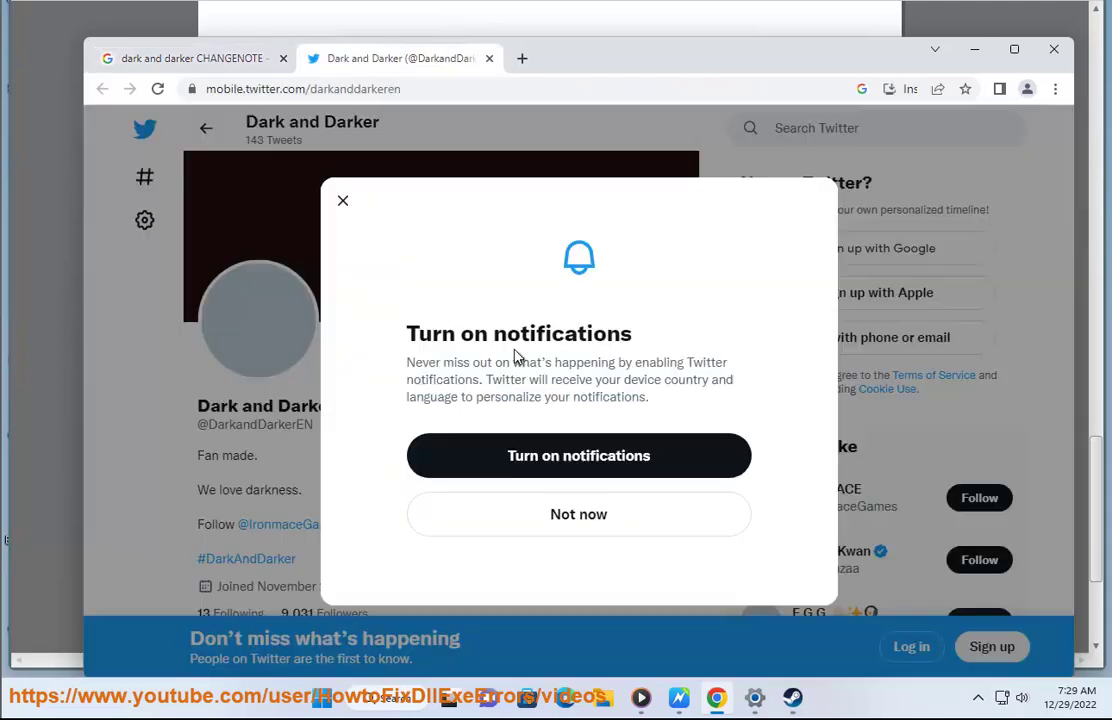
click(557, 535)
scroll(490, 522, down, 1)
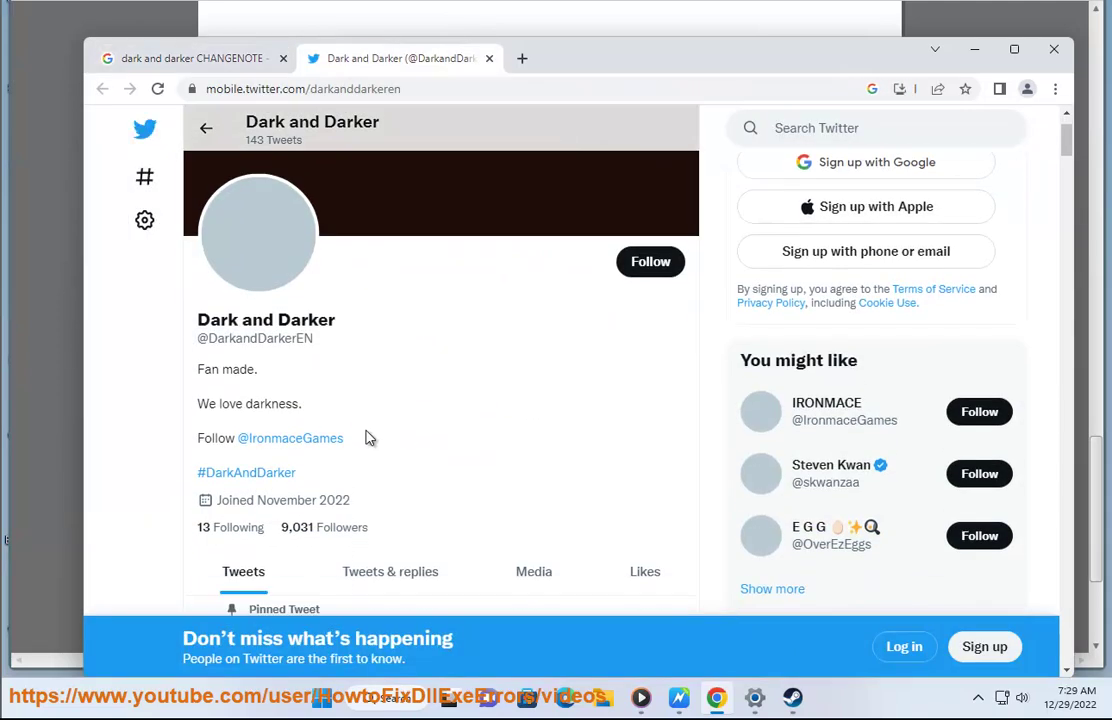
scroll(365, 425, down, 4)
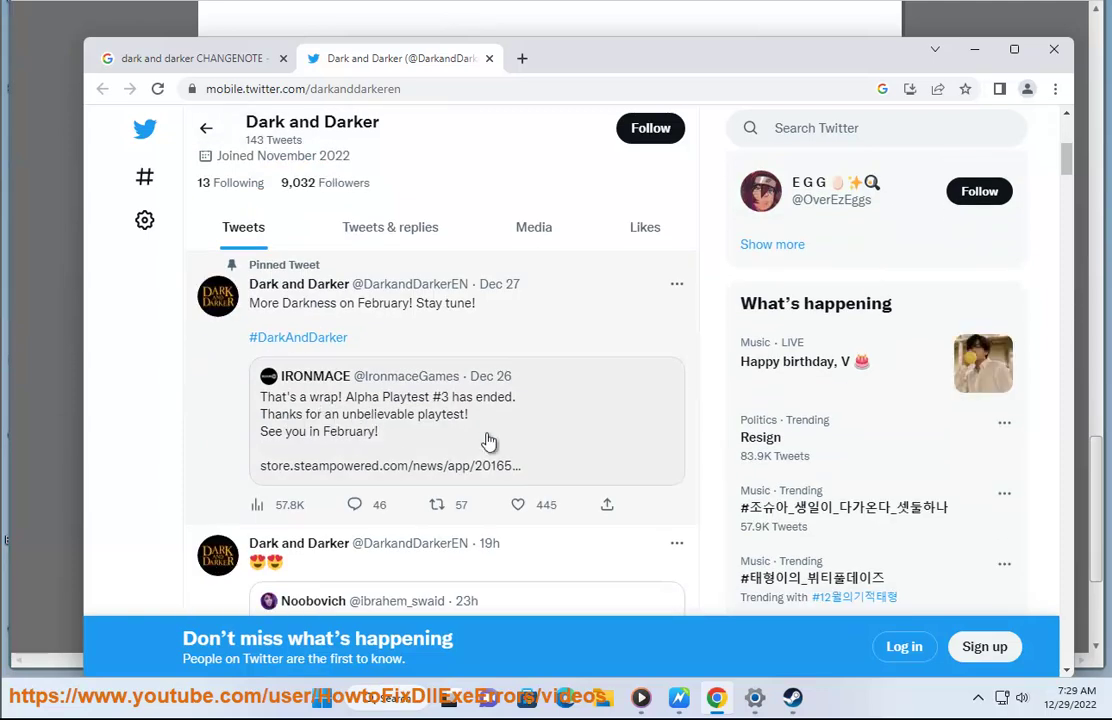
scroll(490, 443, down, 5)
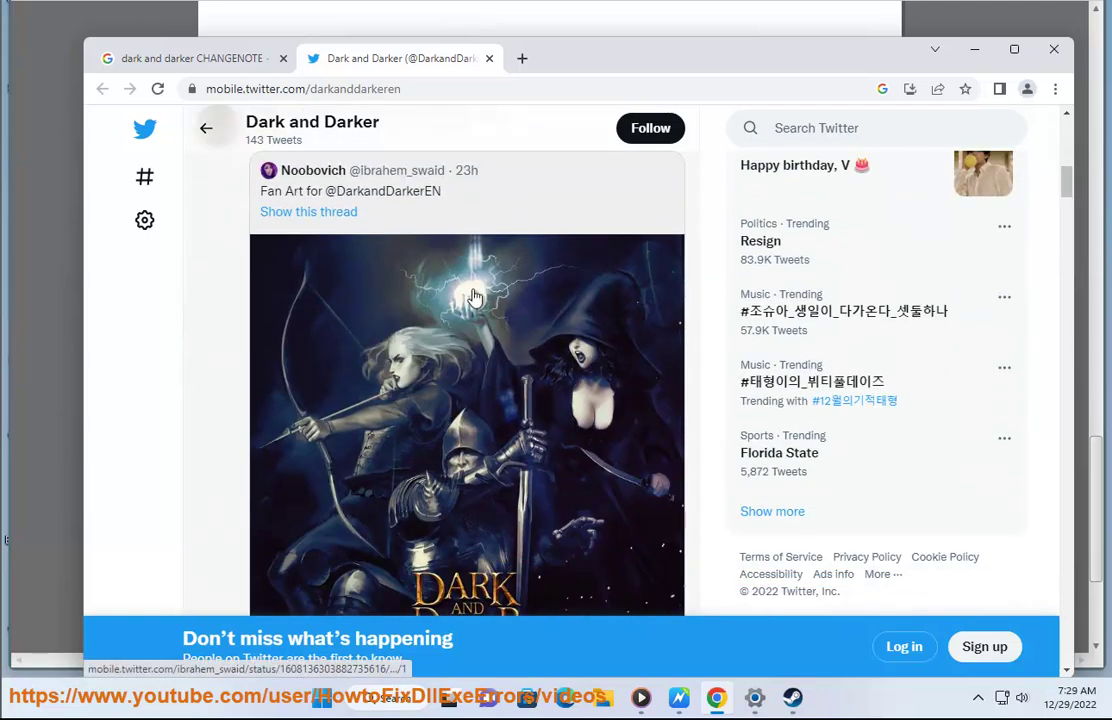
Step: Close the Twitter page, minimise Chrome and continue in the document to the fix about reinstalling Dark and Darker
click(488, 60)
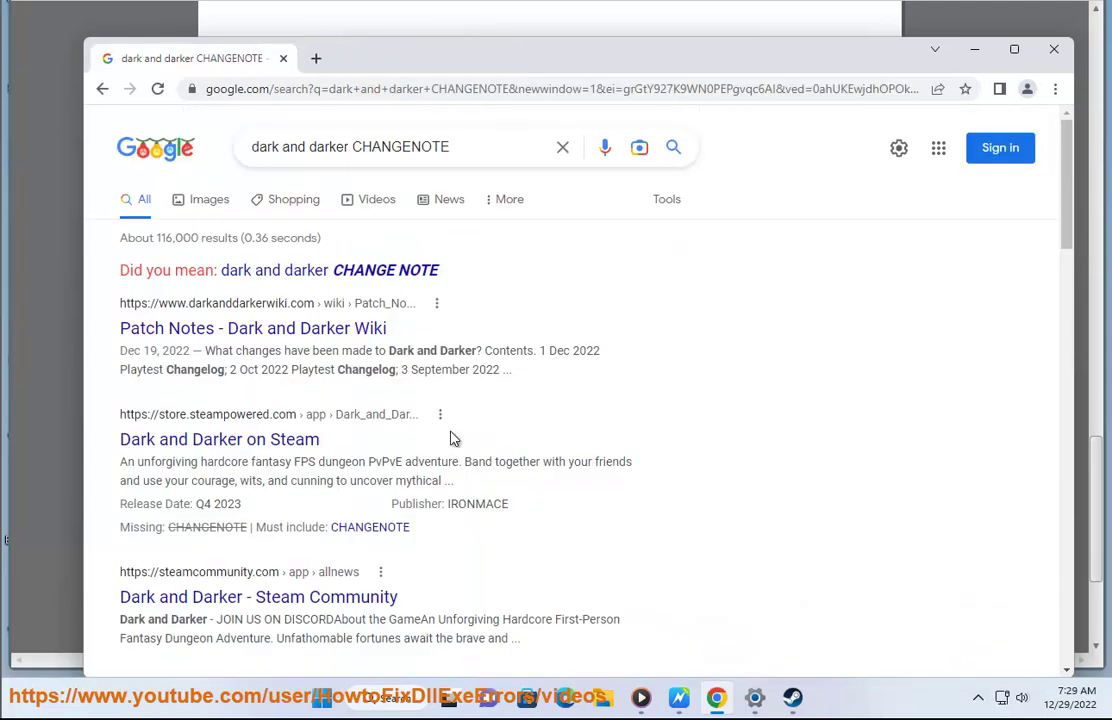
click(974, 50)
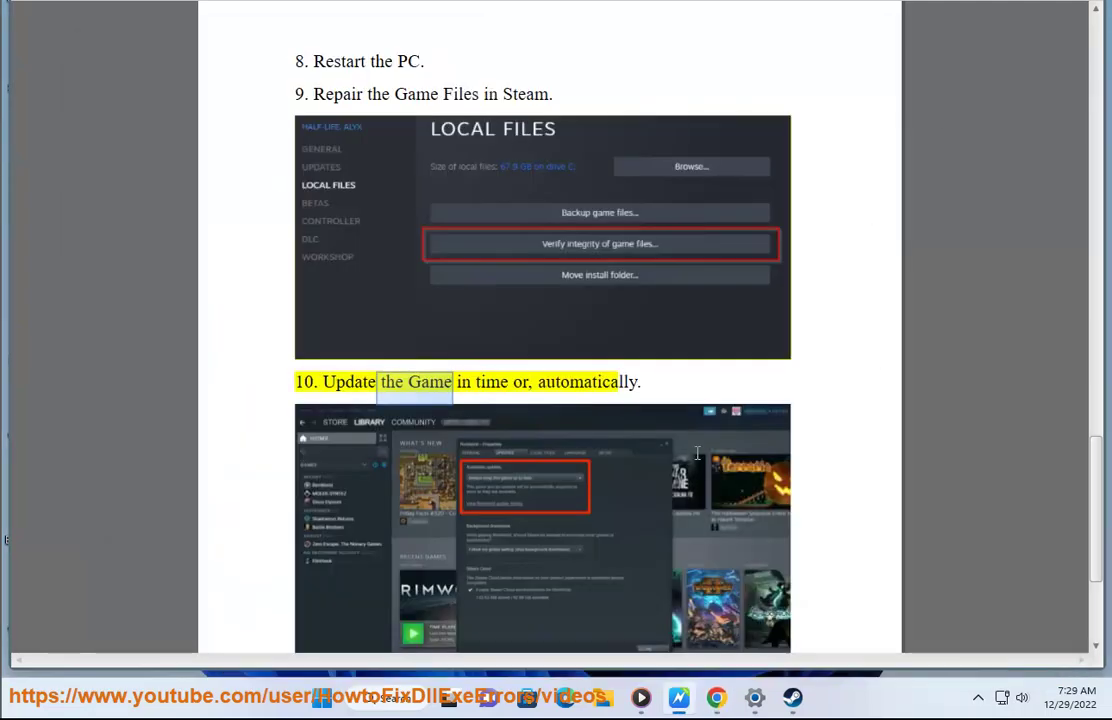
scroll(697, 453, down, 2)
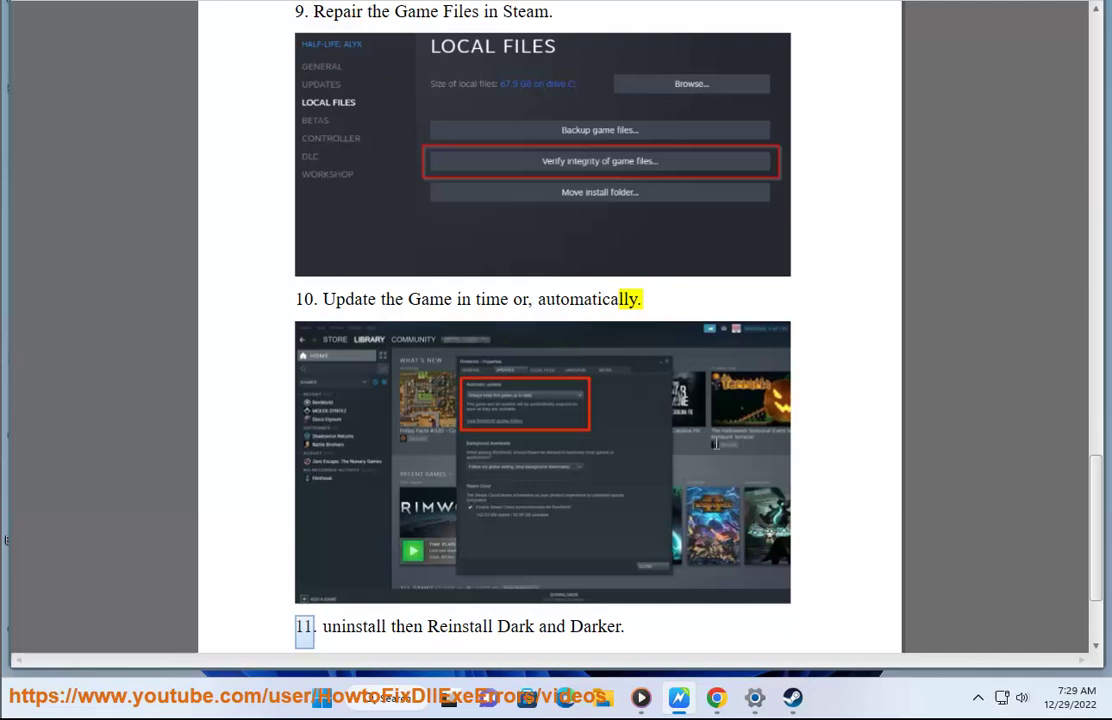